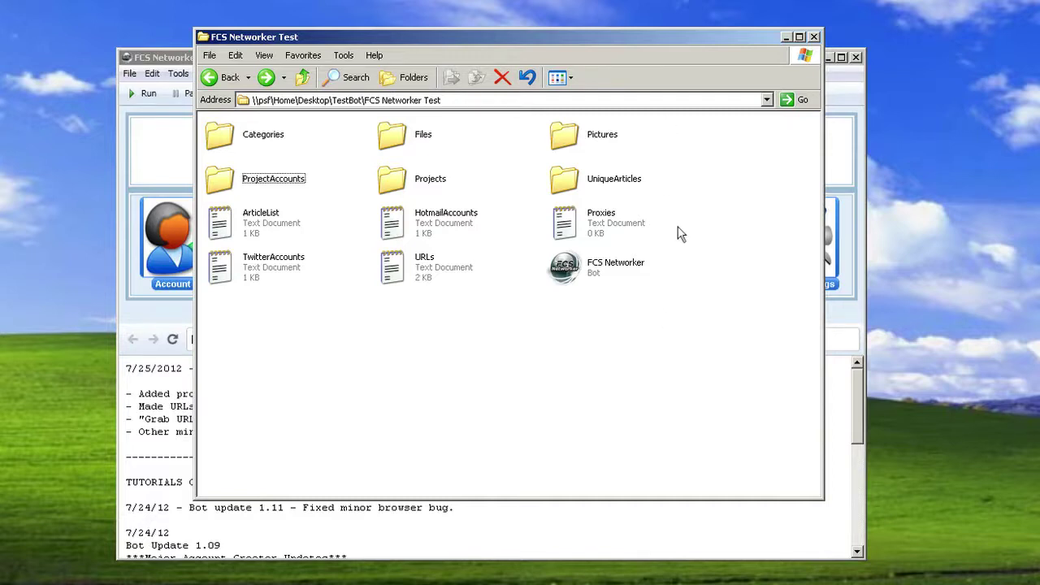
Step: Point out the Files, Pictures, ProjectAccounts, Projects and UniqueArticles folders, then clear the selection
left_click(251, 133)
left_click(424, 136)
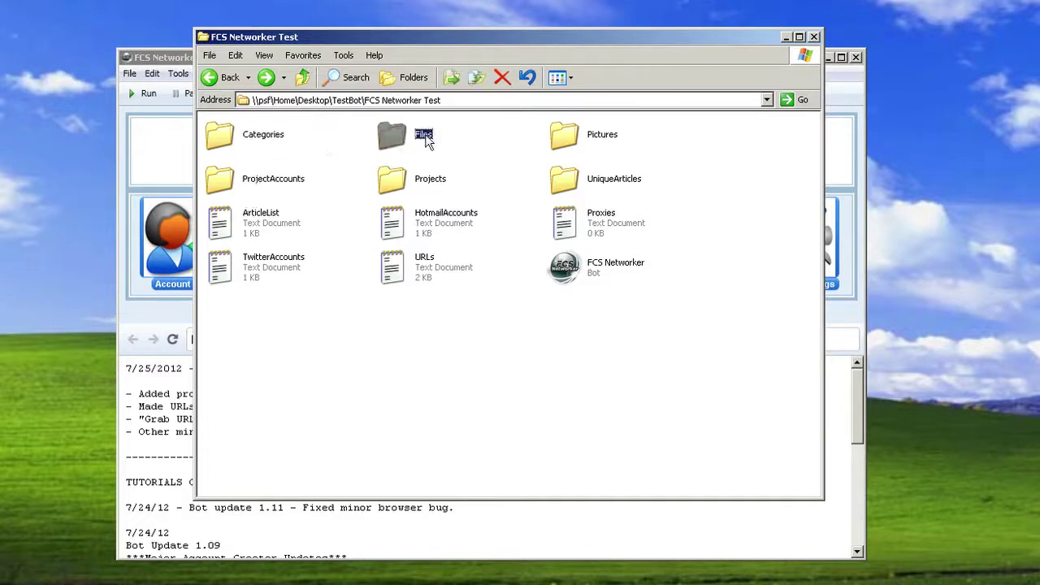
left_click(583, 136)
left_click(278, 183)
left_click(421, 190)
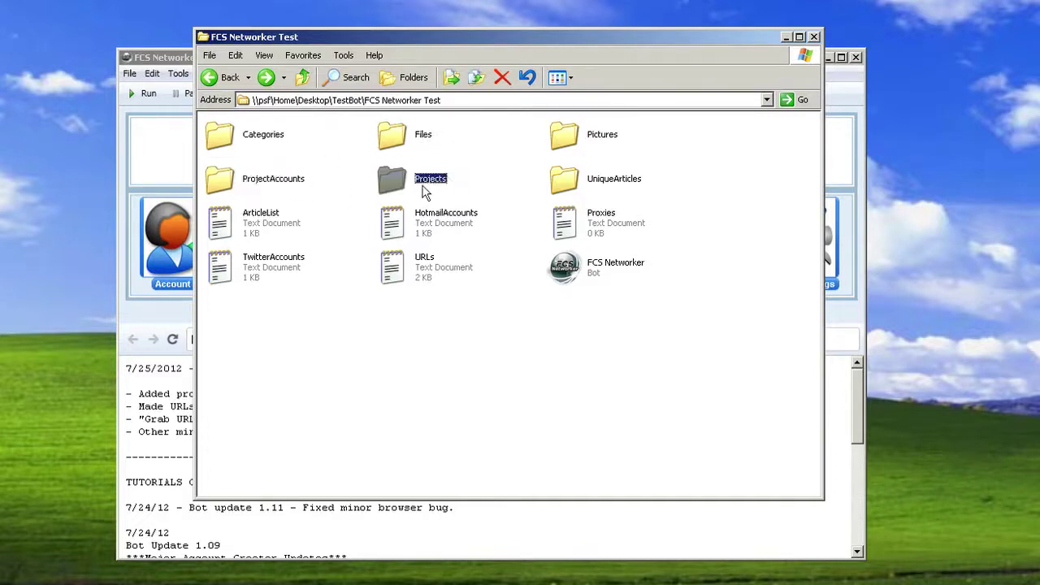
left_click(583, 185)
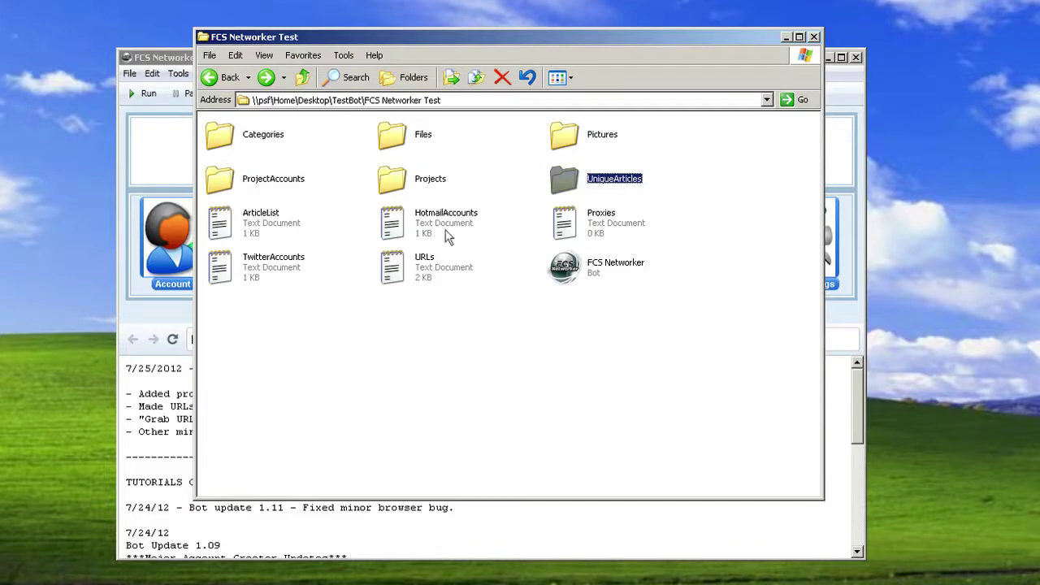
left_click(439, 360)
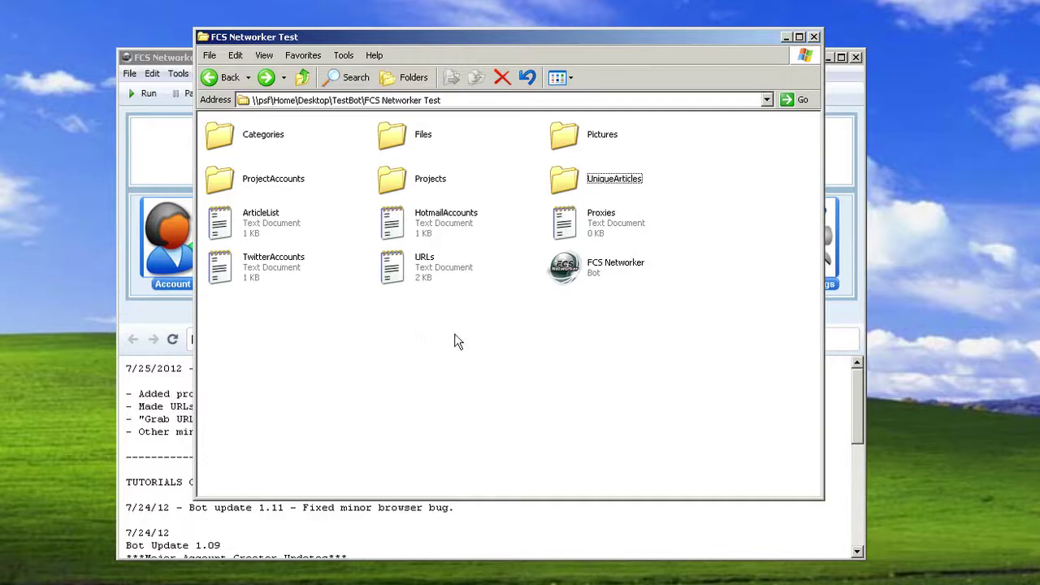
Step: Open the Cloudy account list from ProjectAccounts in Notepad and shift the window right to show more of each line
double_click(217, 182)
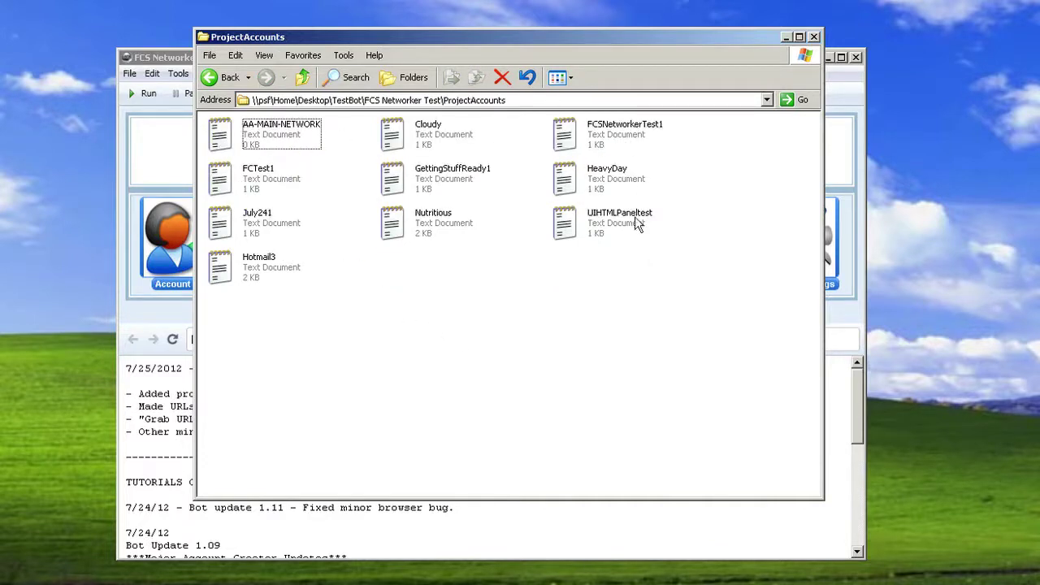
left_click(387, 149)
double_click(388, 149)
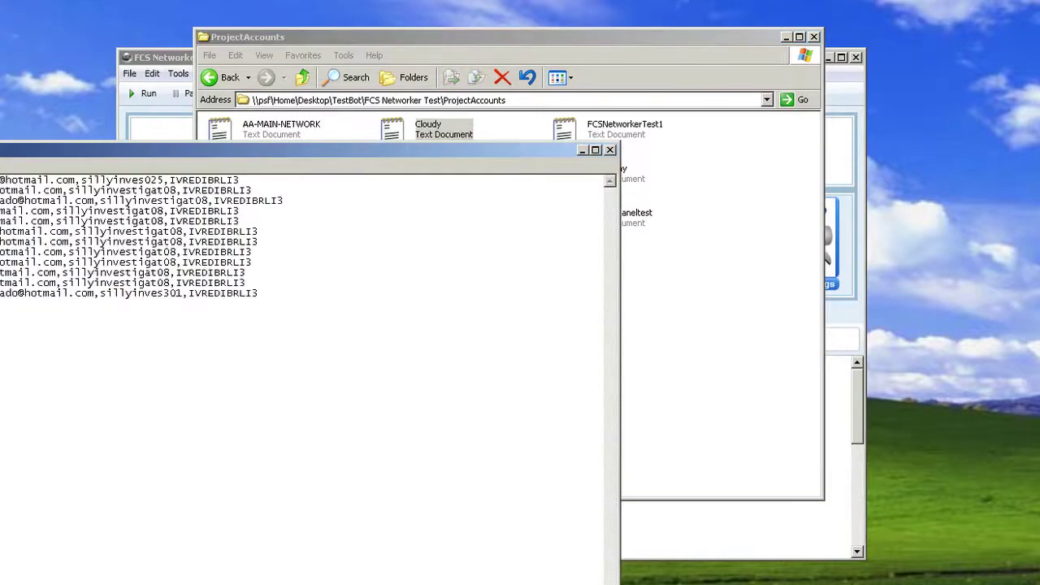
left_click_drag(43, 148, 139, 143)
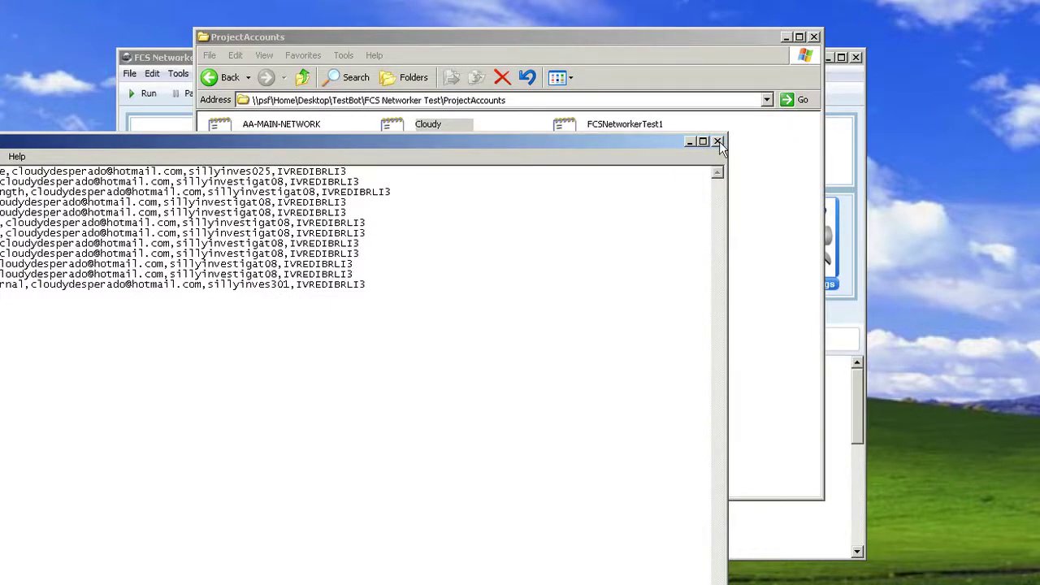
left_click(718, 141)
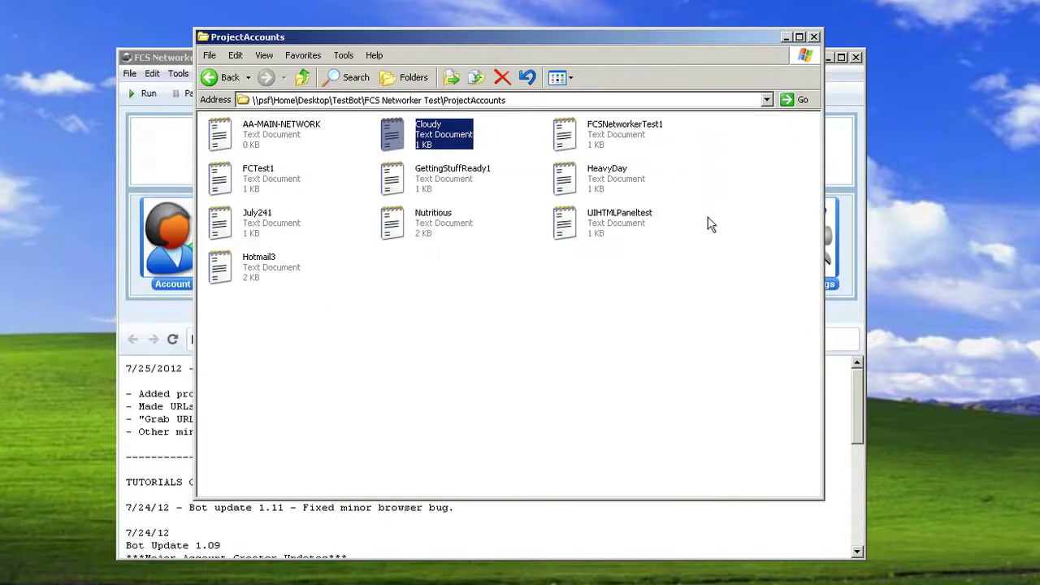
left_click(715, 286)
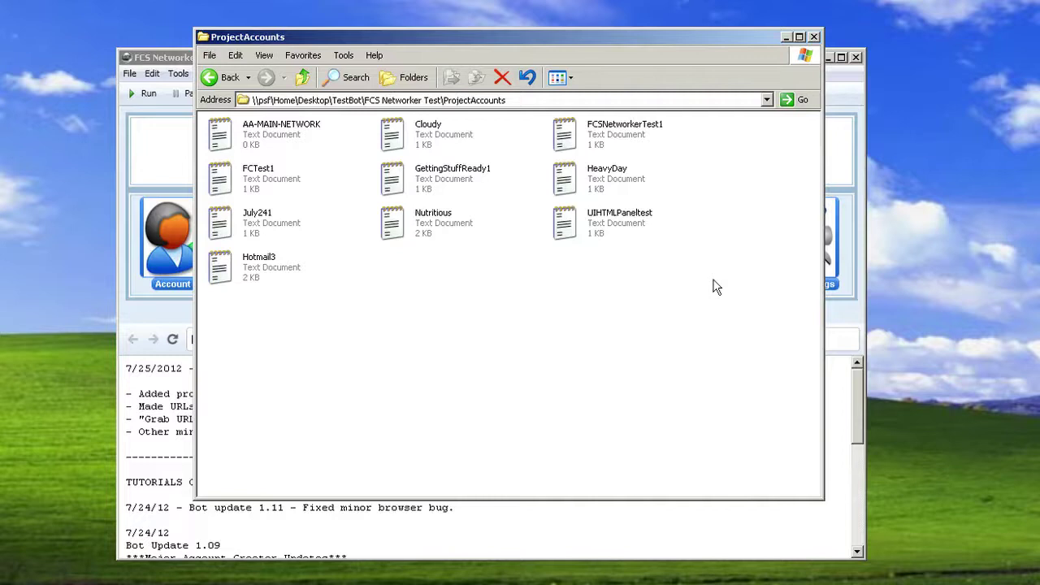
Step: Return to FCS Networker Test and open Categories to reveal the MultiplyCheck text file
left_click(225, 78)
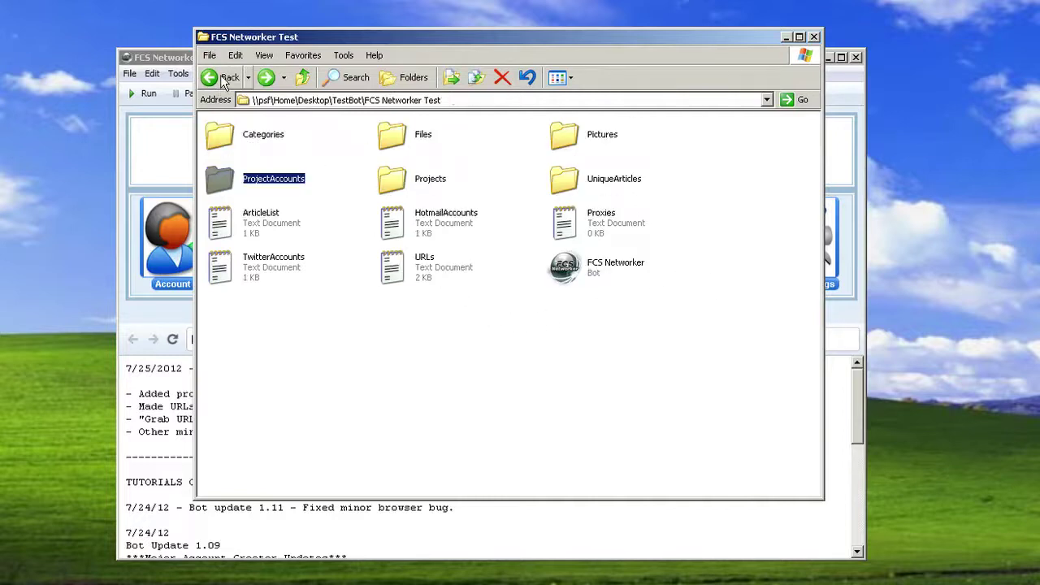
left_click(321, 309)
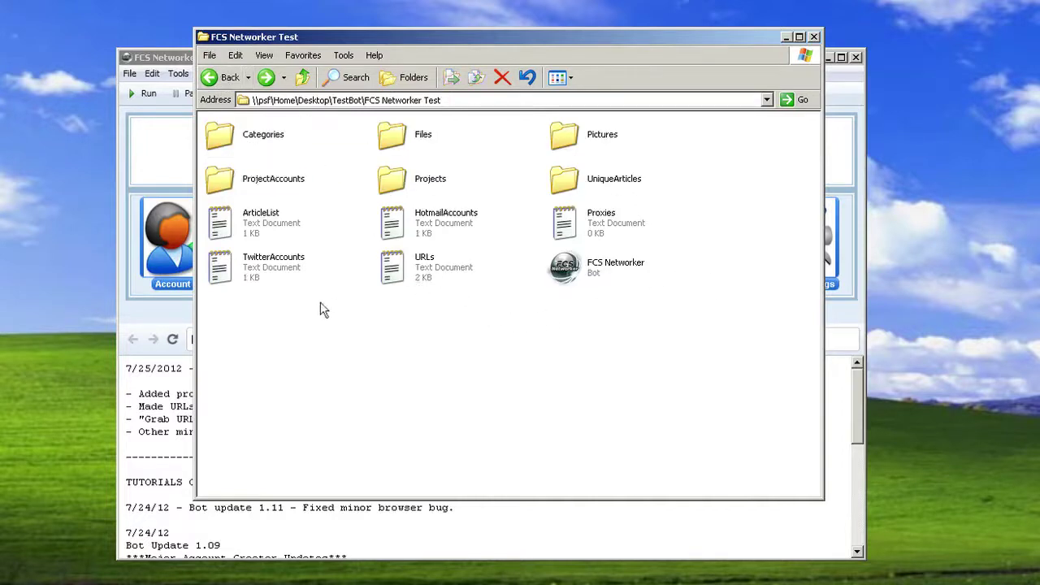
double_click(263, 140)
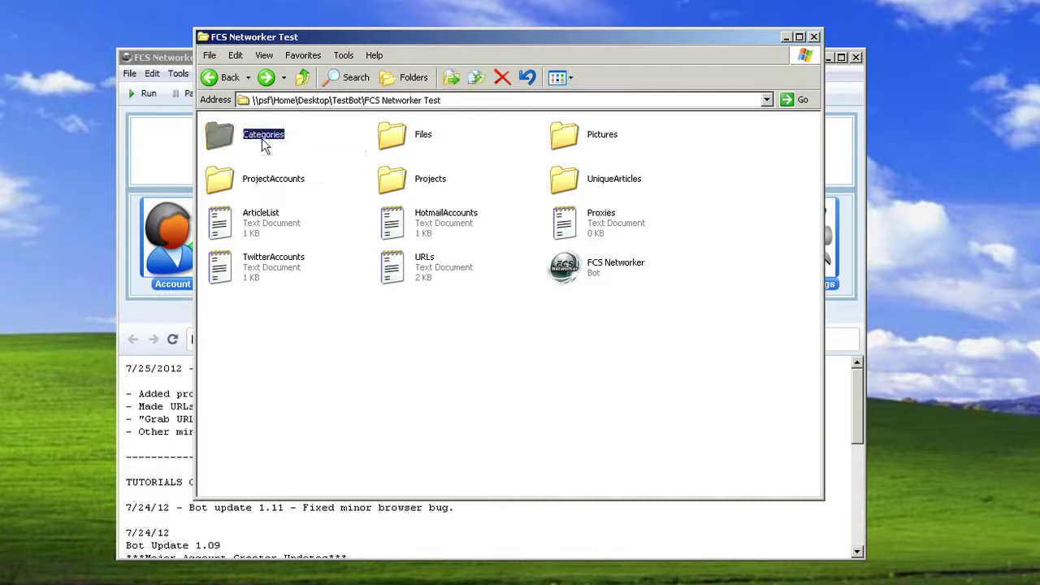
left_click_drag(416, 45, 348, 45)
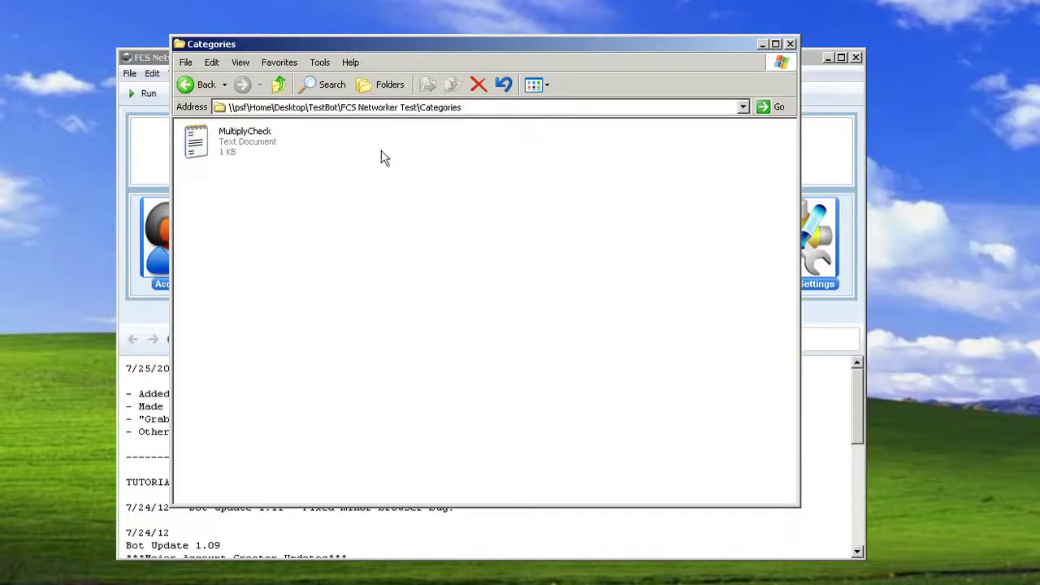
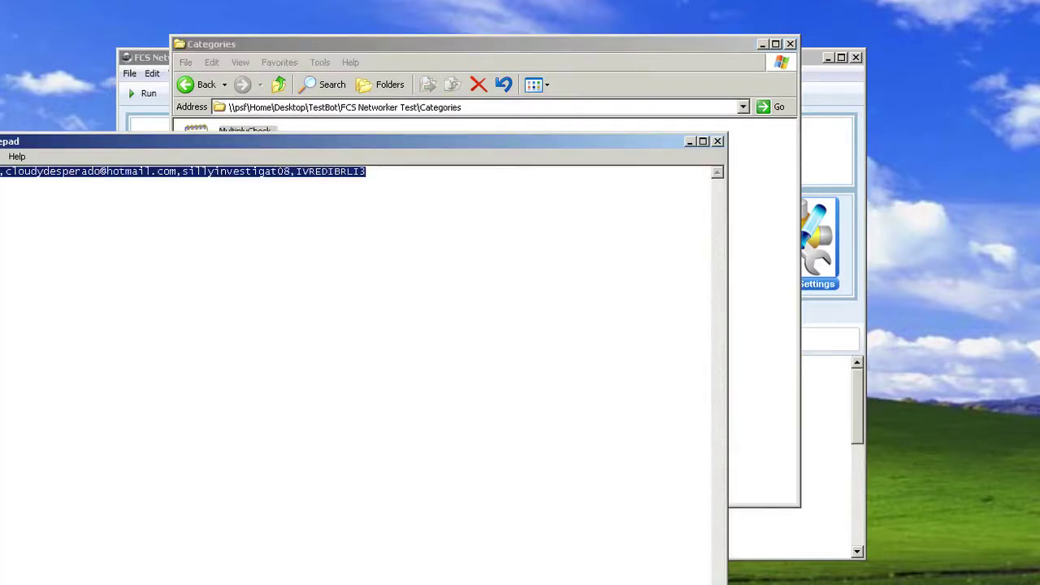
Step: Close the open account text file and return to the FCS Networker Test folder
left_click(610, 174)
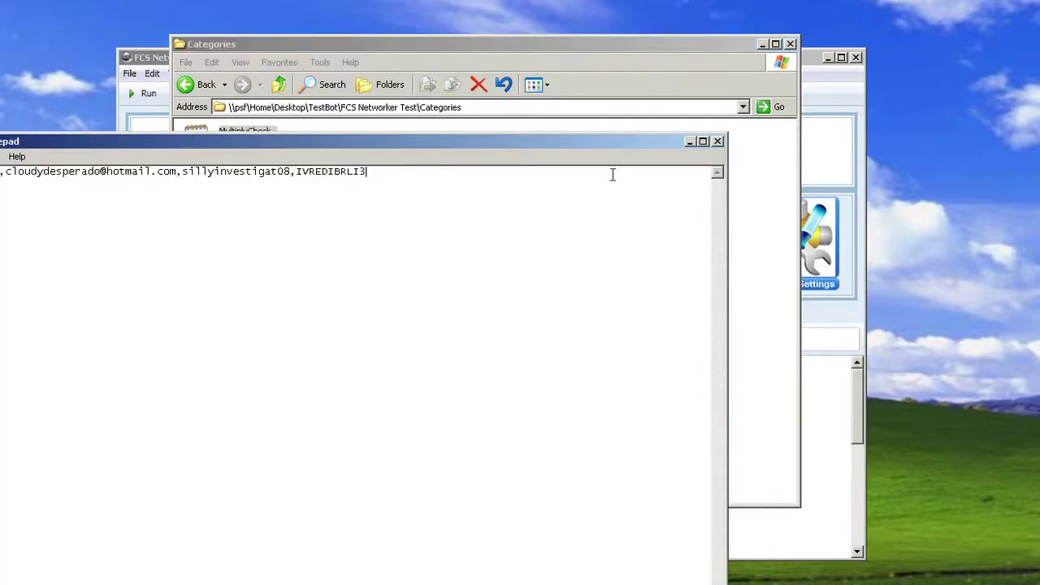
left_click(719, 142)
left_click_drag(380, 43, 443, 35)
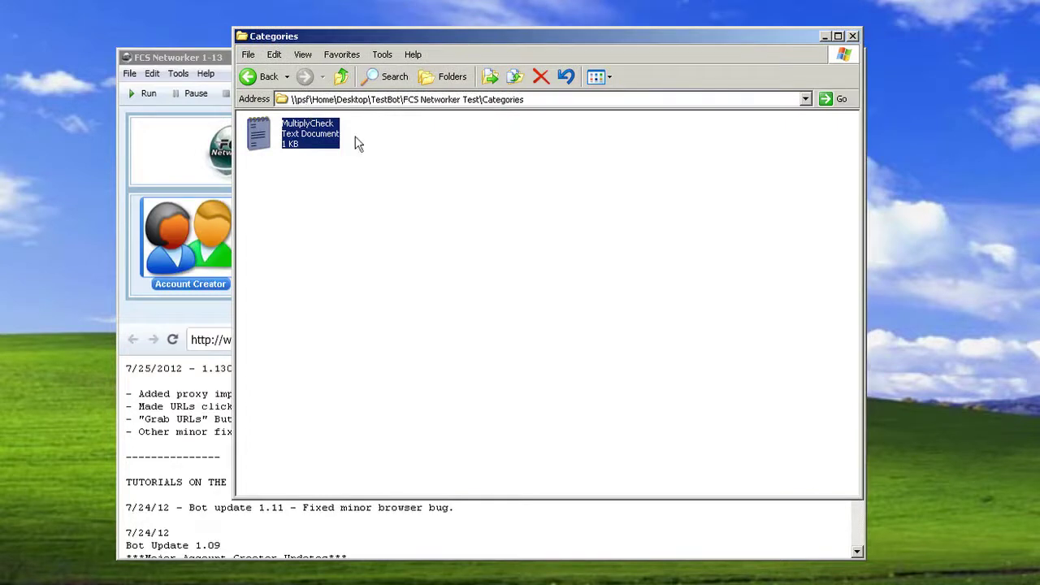
left_click(254, 82)
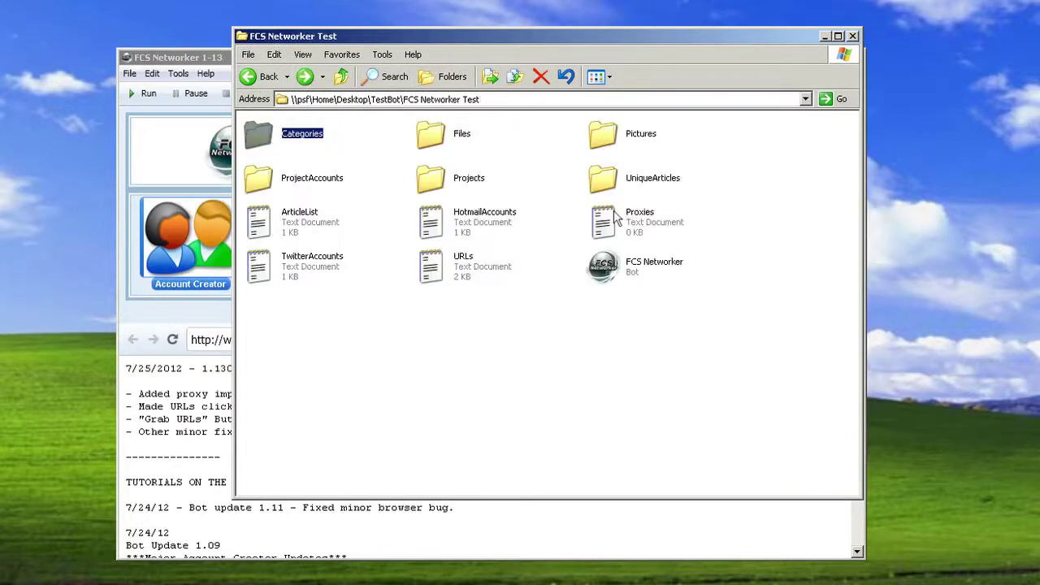
Step: Copy all account lines from Cloudy.txt in the ProjectAccounts folder
double_click(439, 177)
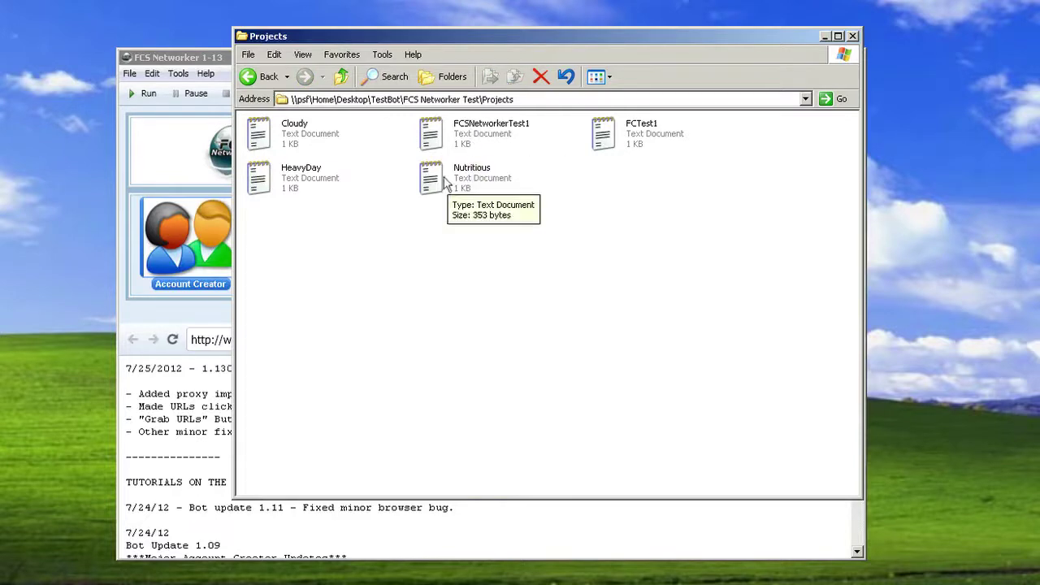
left_click(262, 76)
double_click(297, 173)
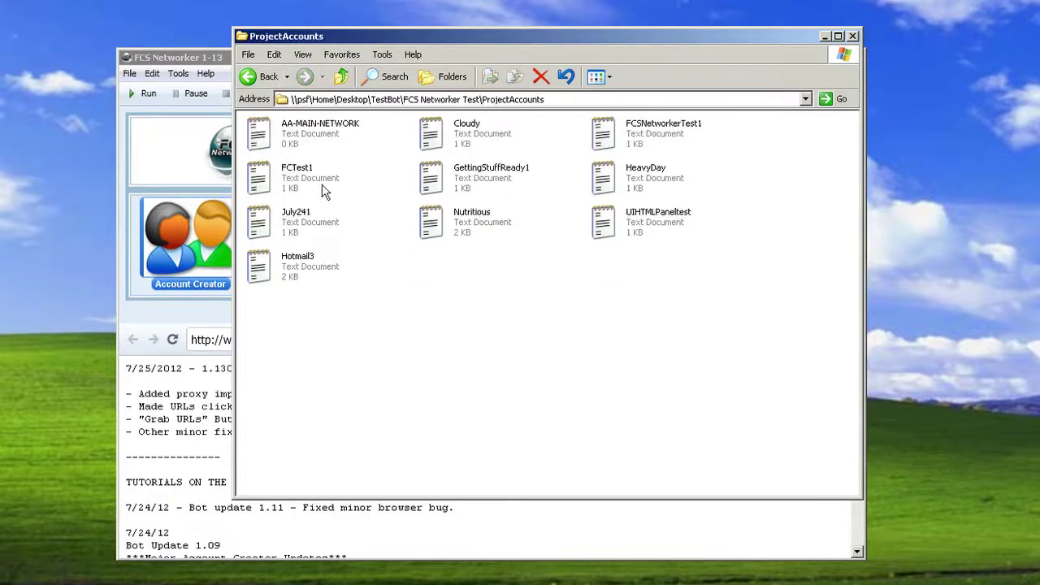
double_click(430, 134)
key("ctrl+a")
key("ctrl+c")
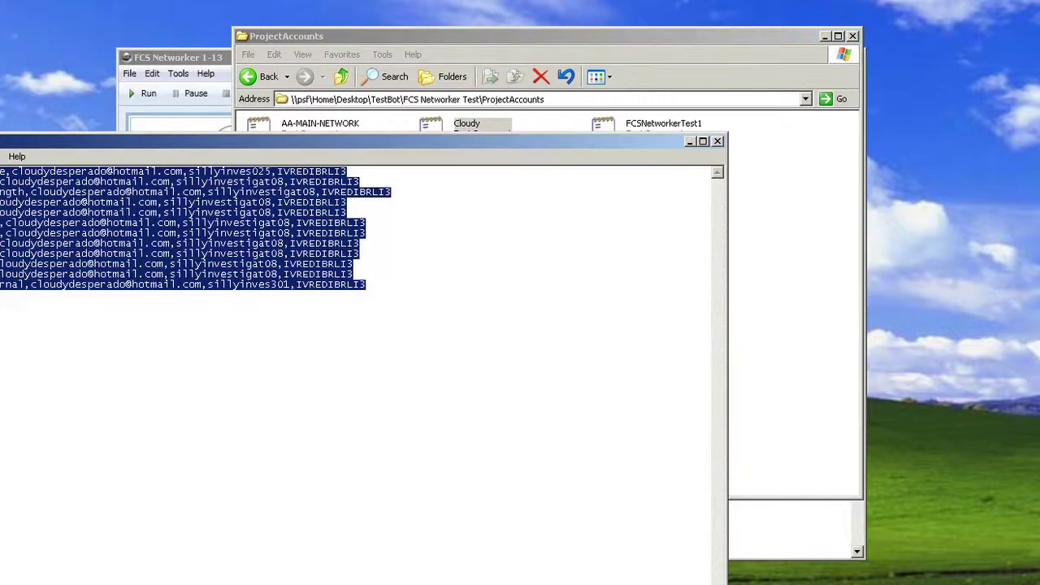
left_click(717, 140)
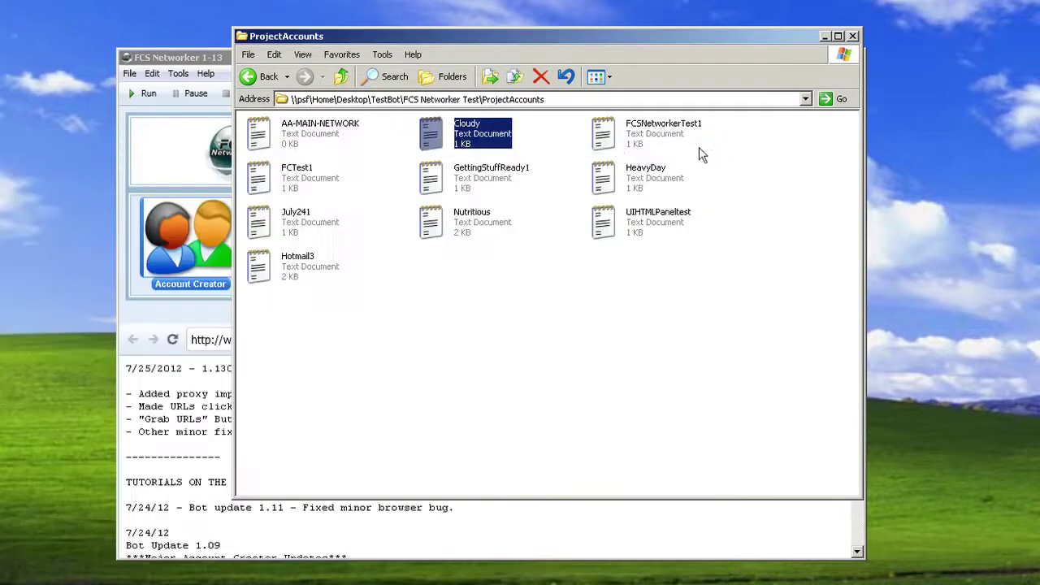
Step: Paste the Cloudy lines into FCSNetworkerTest1.txt, then close it without saving
left_click(609, 144)
double_click(608, 144)
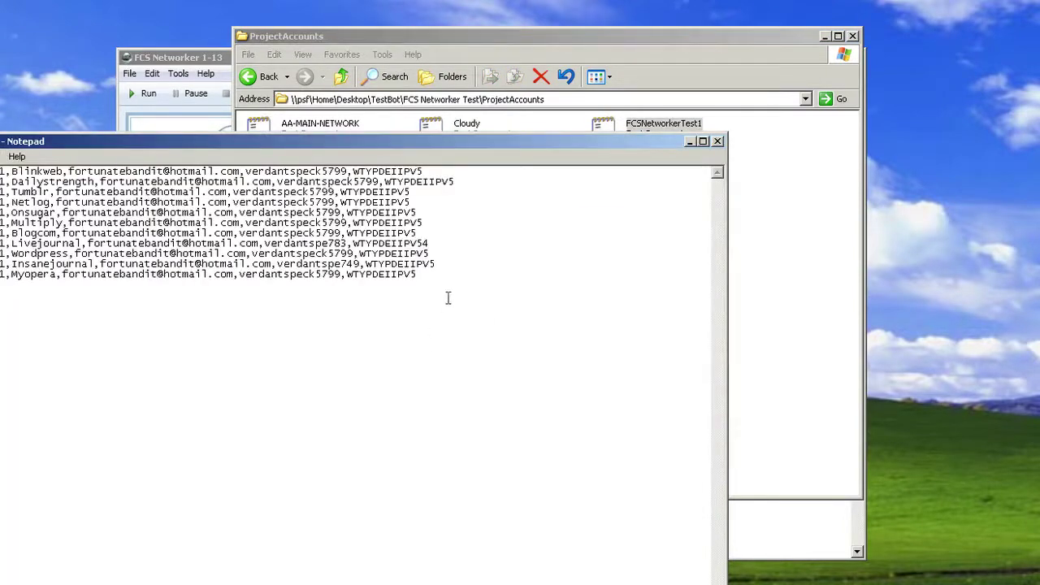
key("ctrl+v")
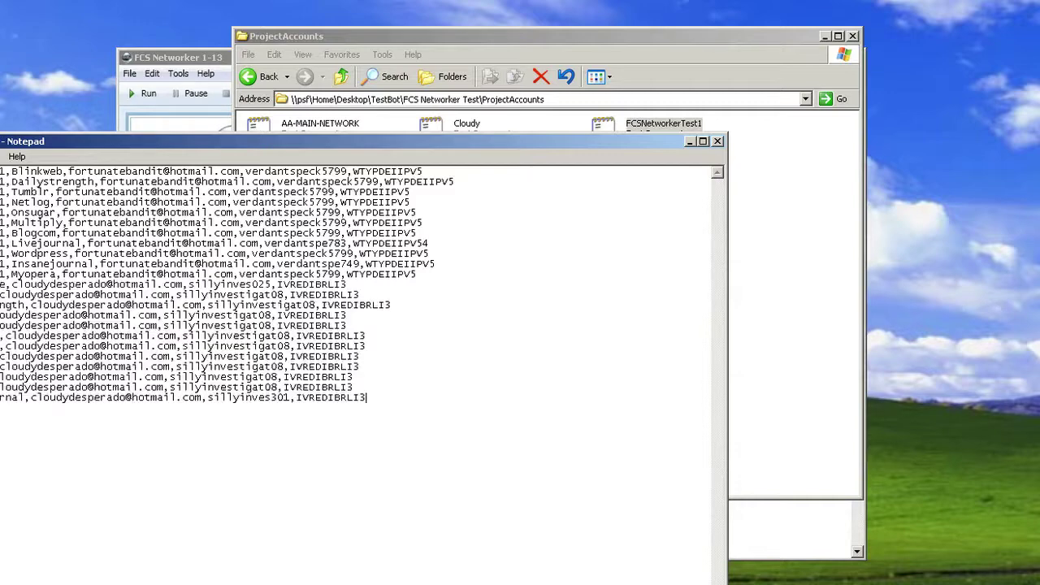
key("ctrl+a")
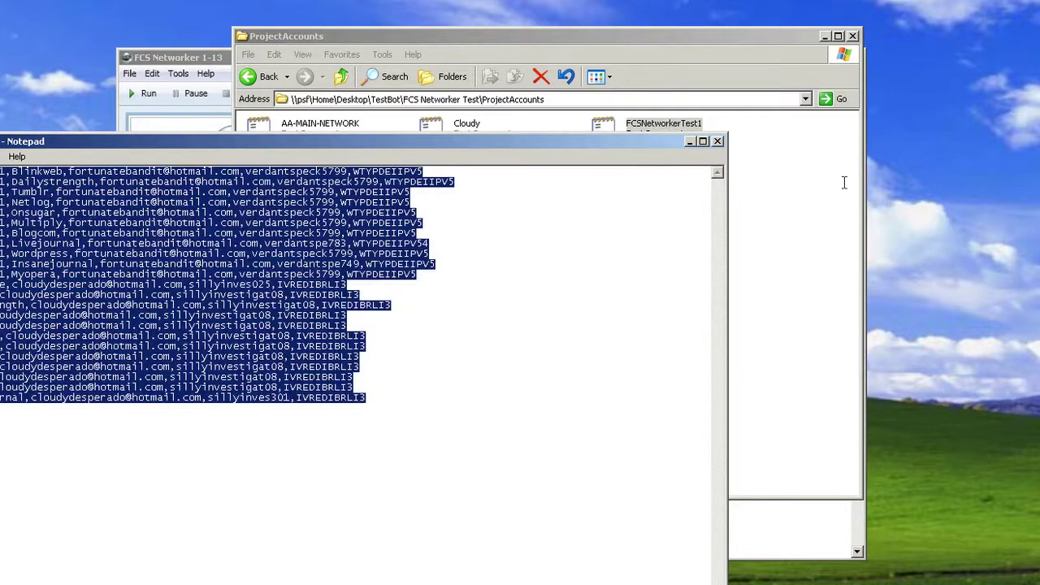
left_click(718, 142)
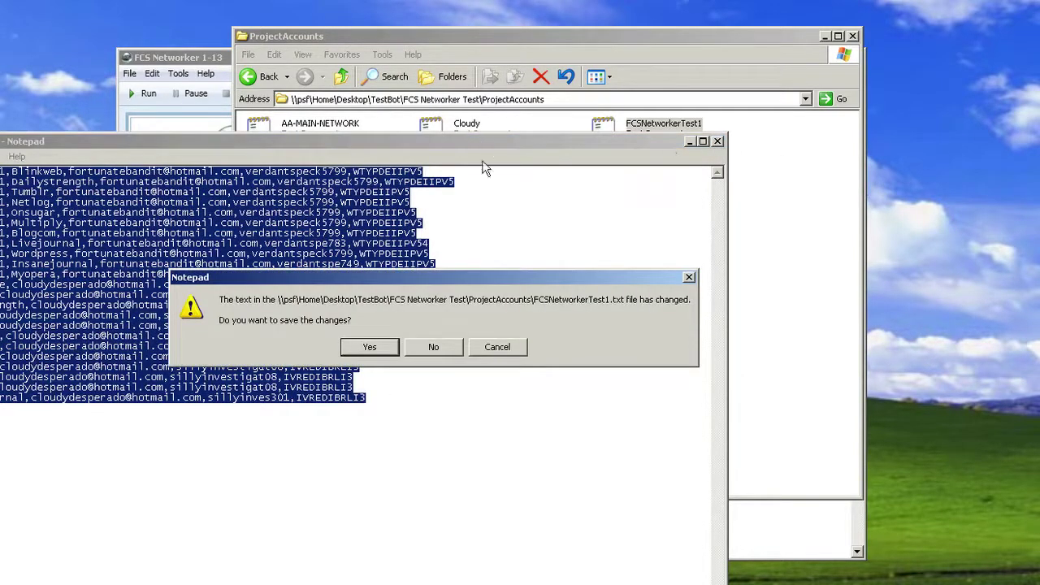
left_click(431, 346)
left_click(267, 77)
Step: Inside Categories, add a new text document named TestCategory and open it
double_click(285, 122)
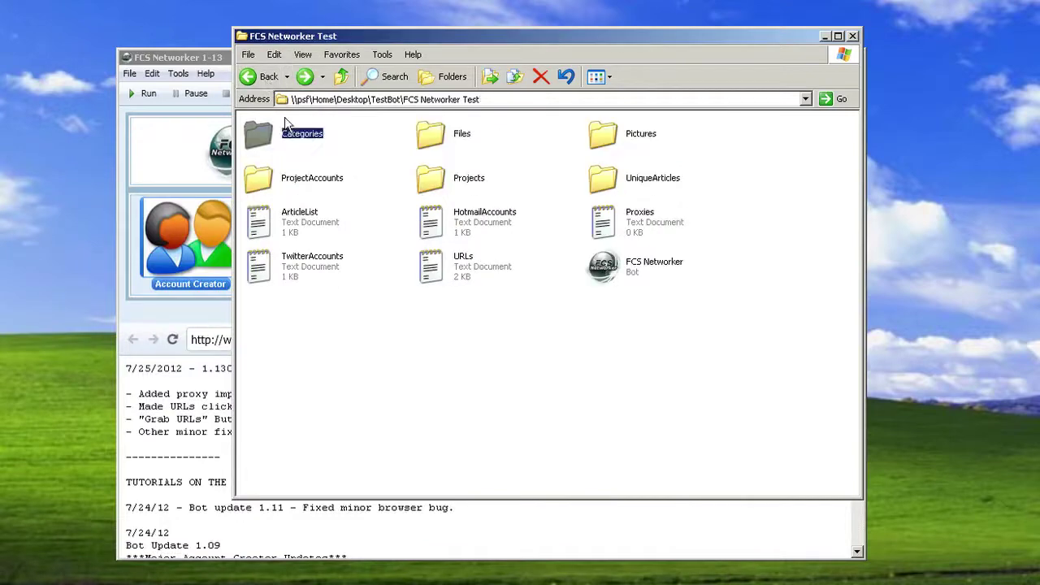
right_click(386, 132)
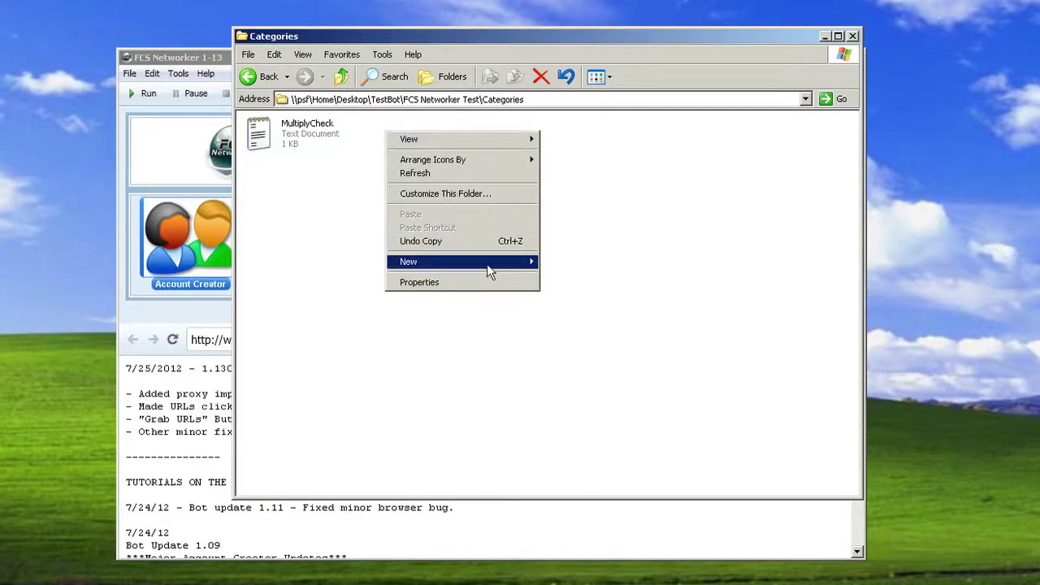
mouse_move(487, 262)
left_click(619, 393)
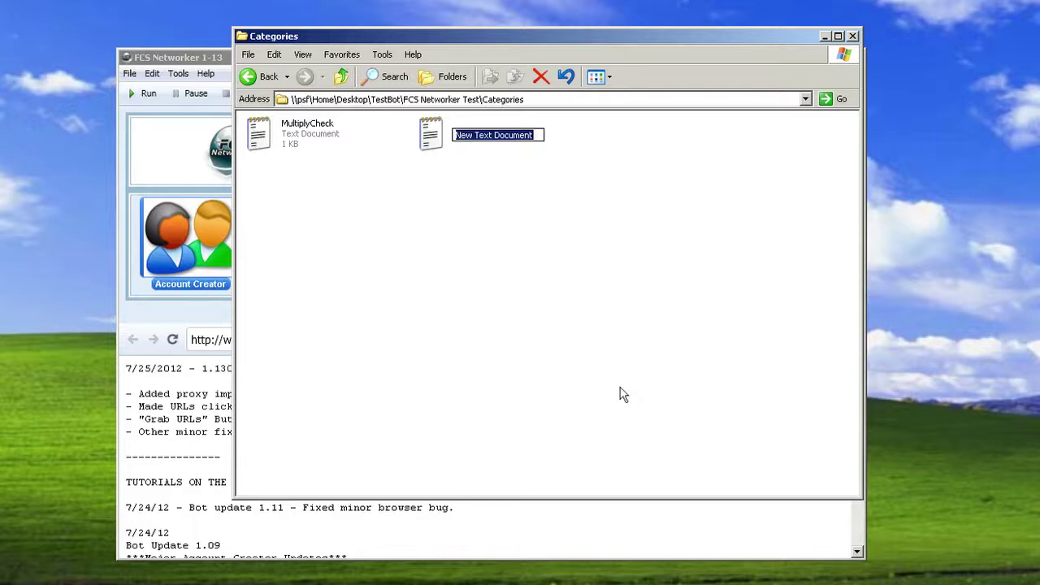
type("TestCategory")
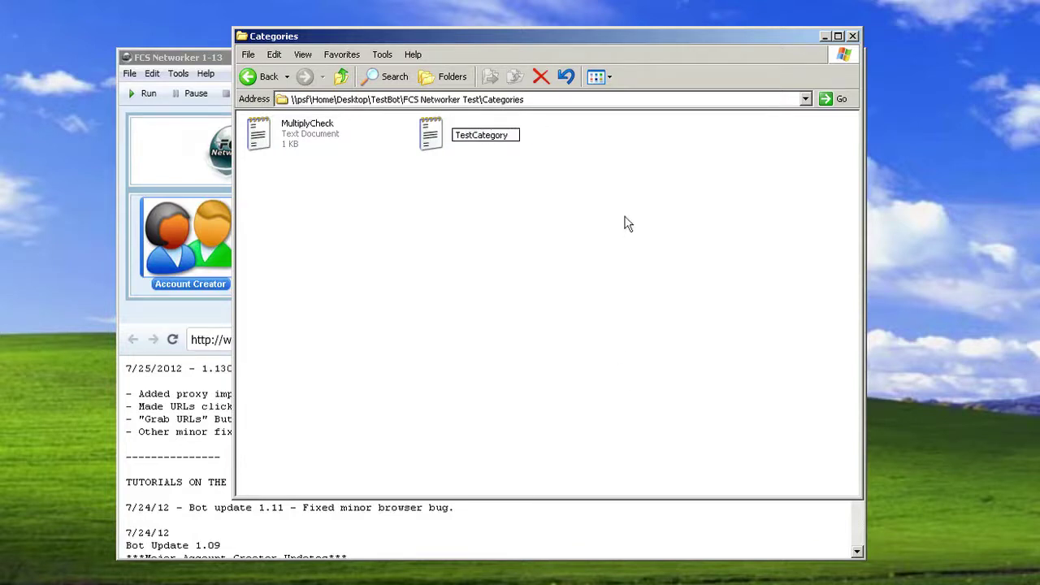
key("Return")
key("Return")
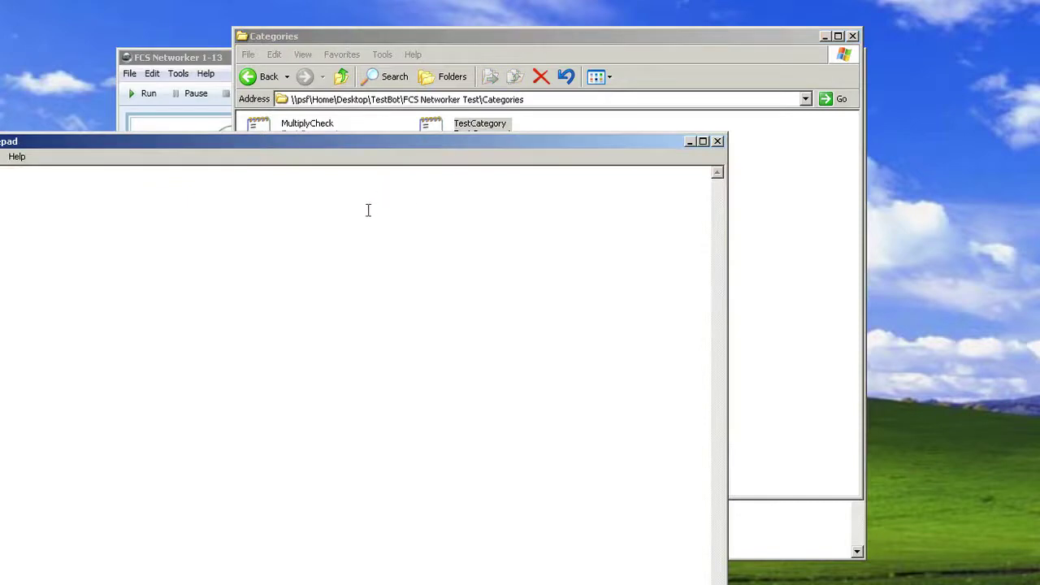
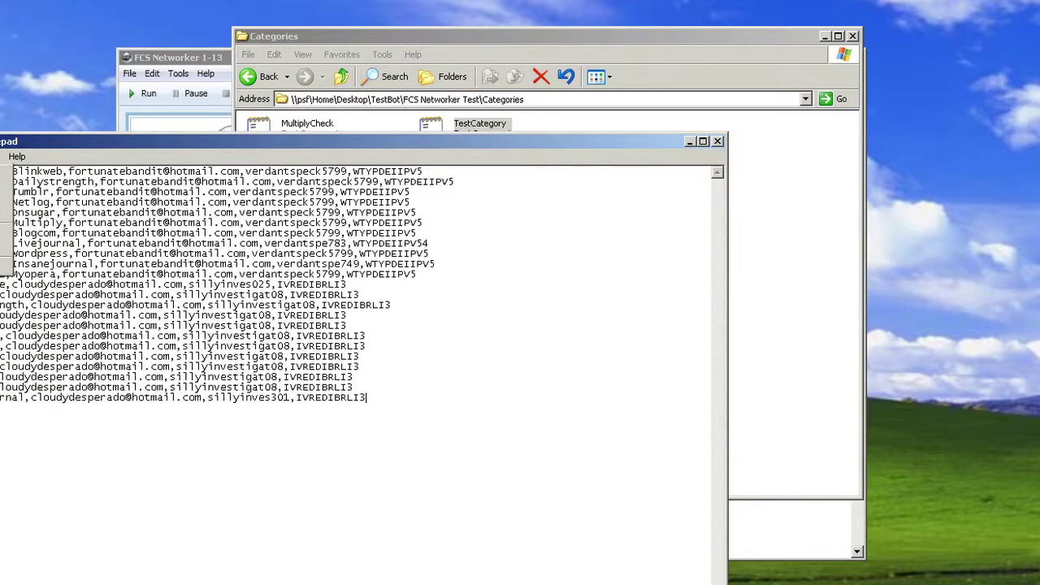
Step: Close the Notepad account list and take the Categories Explorer window back to the FCS Networker Test folder
left_click(718, 141)
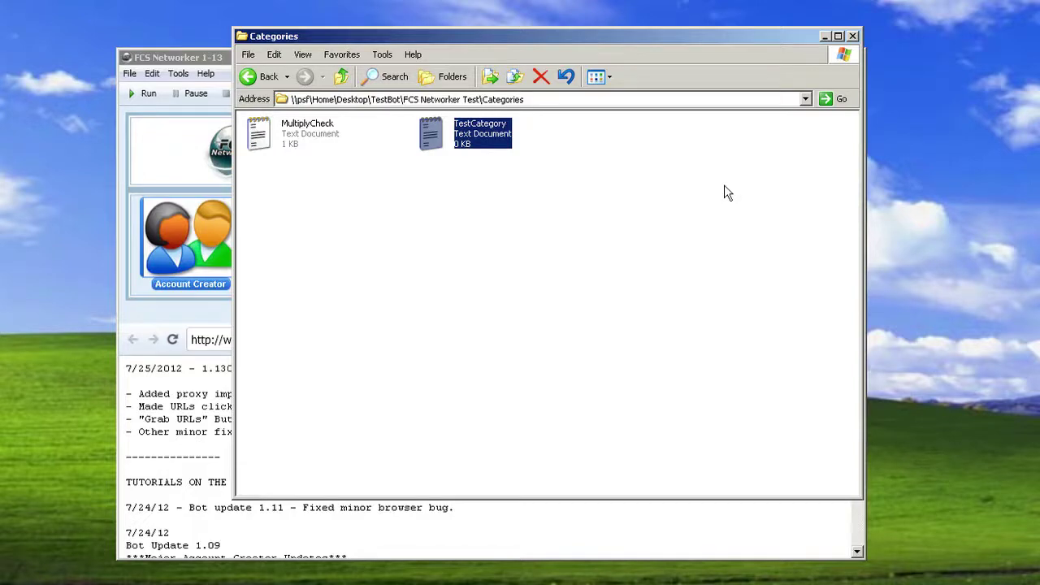
left_click(185, 58)
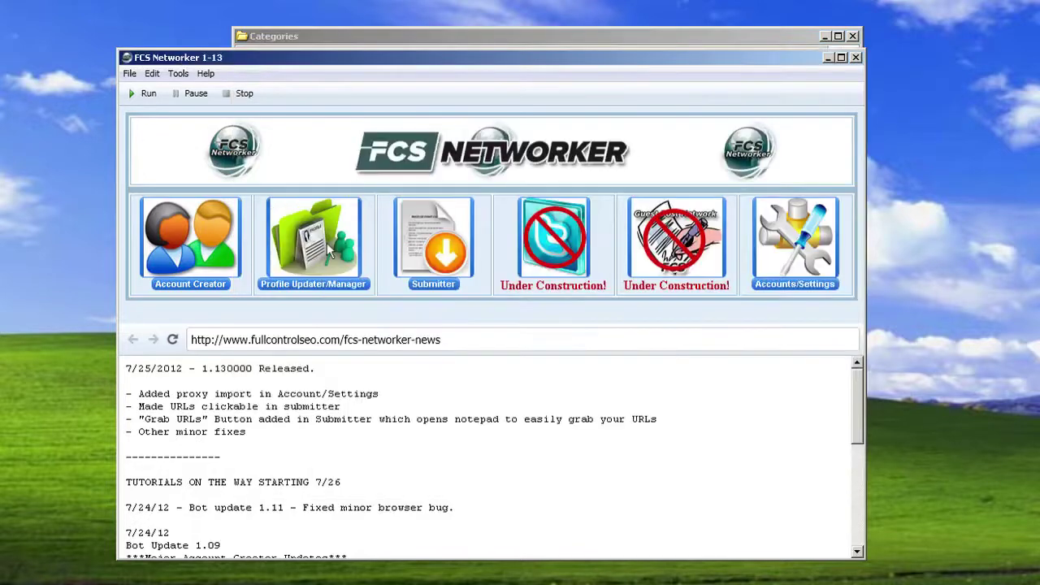
left_click(461, 36)
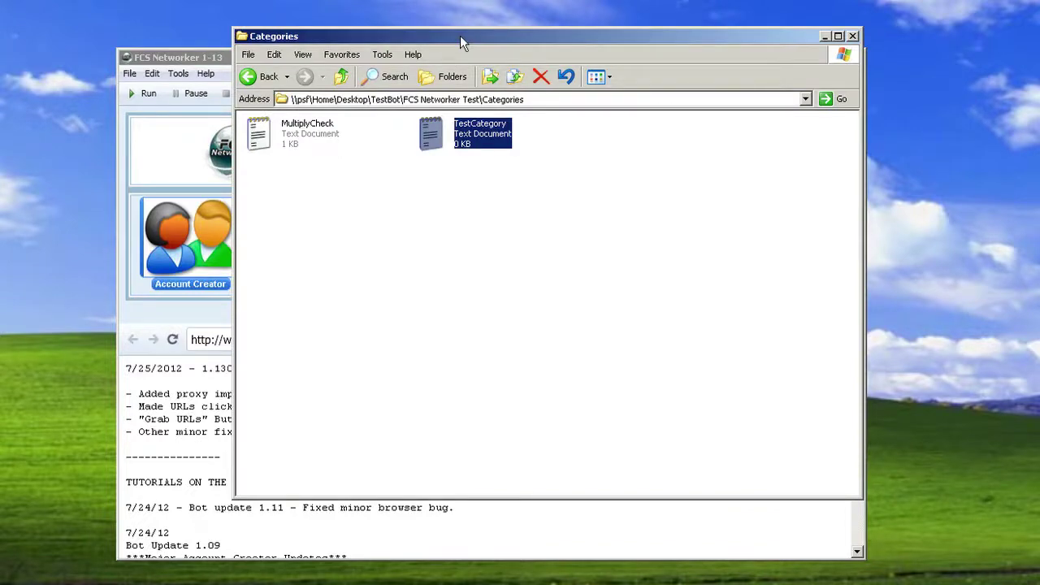
left_click_drag(460, 38, 438, 35)
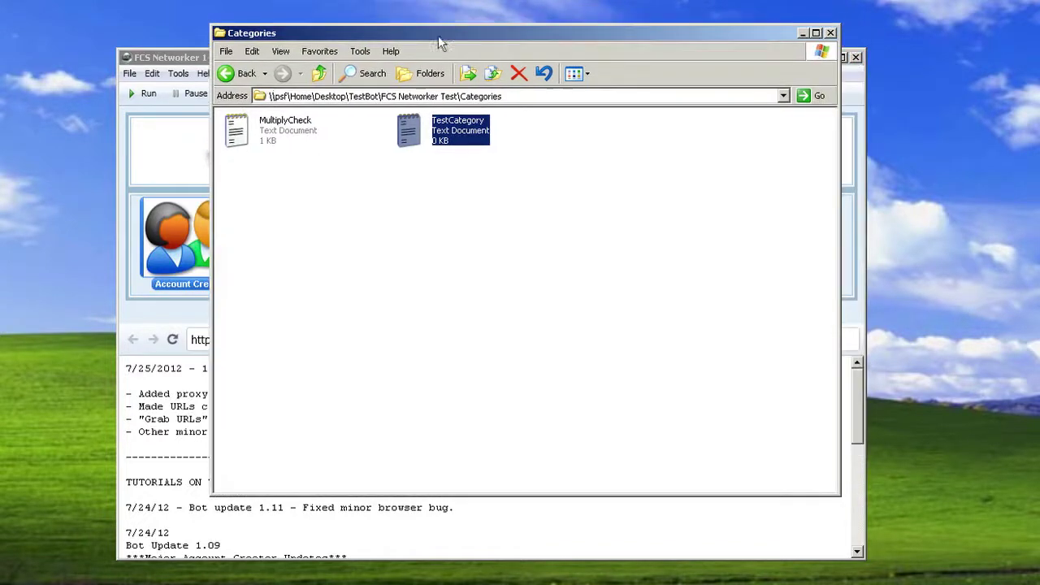
left_click(231, 81)
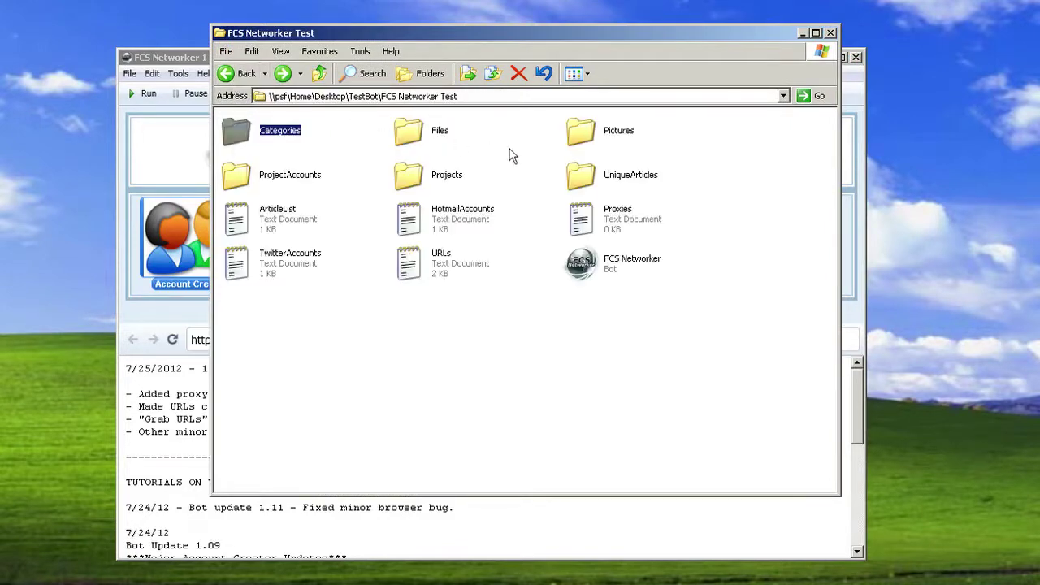
left_click(487, 154)
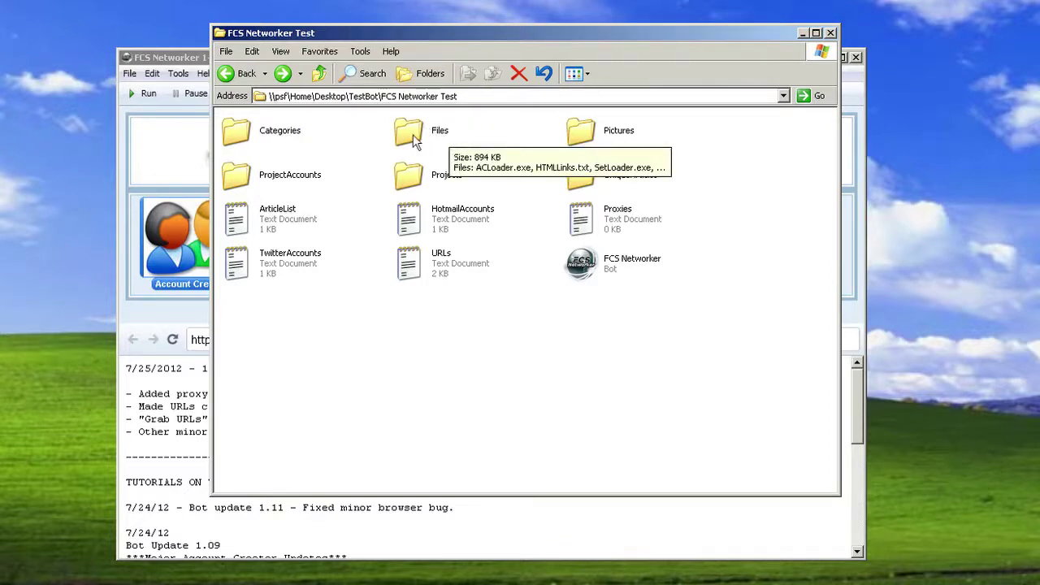
left_click(413, 134)
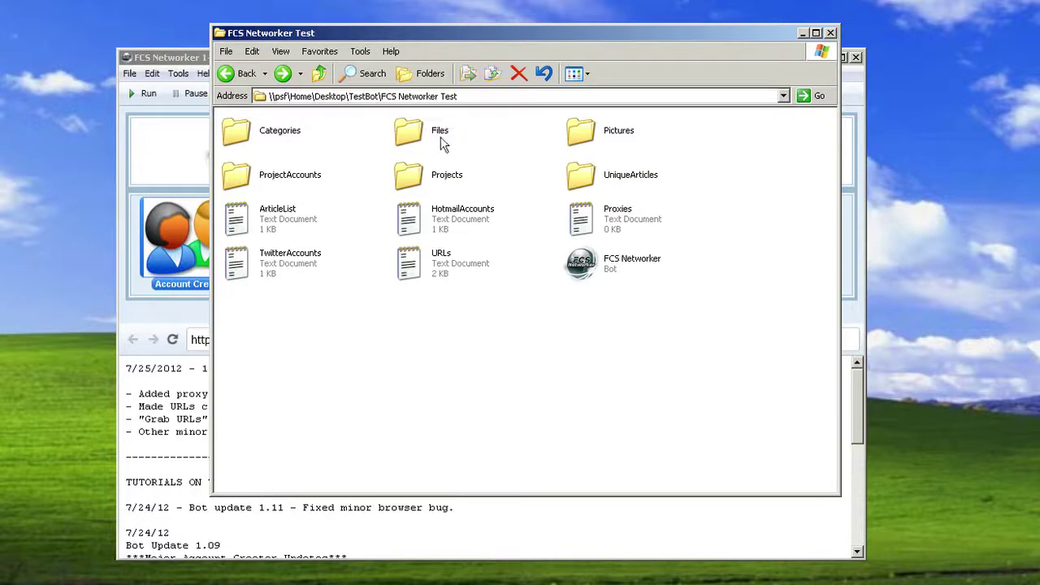
left_click(495, 145)
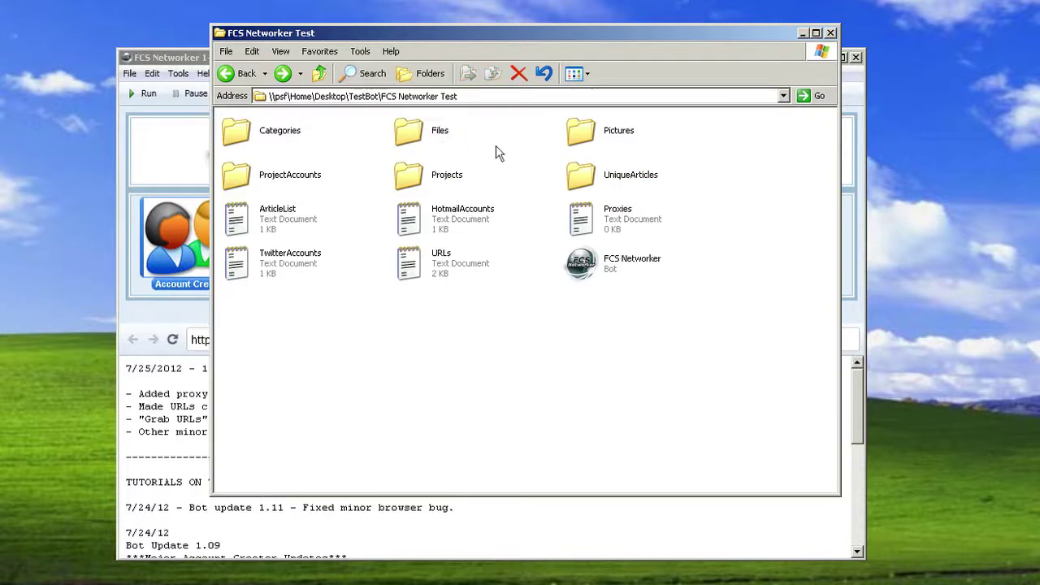
double_click(584, 135)
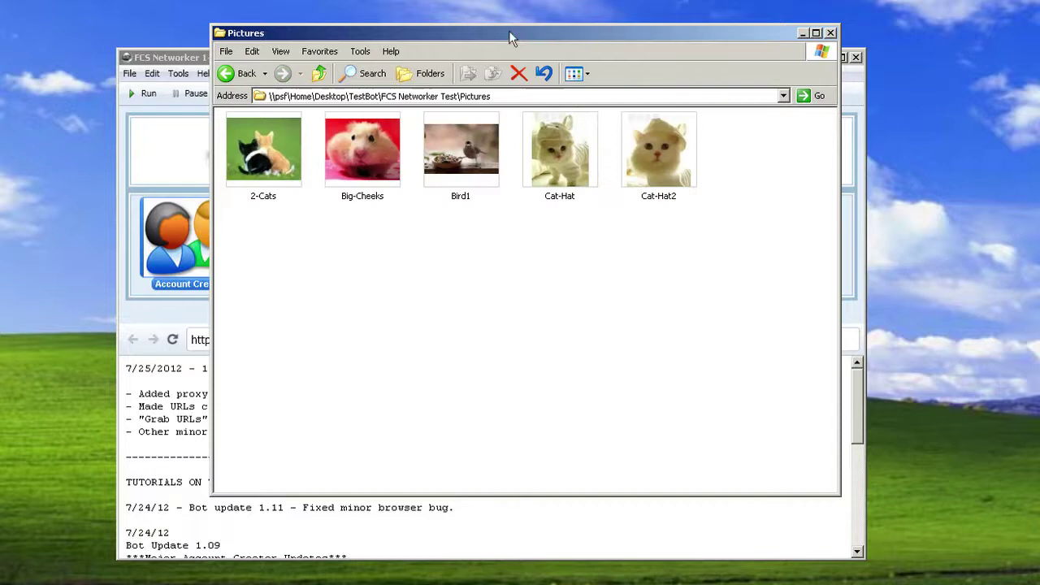
left_click_drag(508, 30, 640, 4)
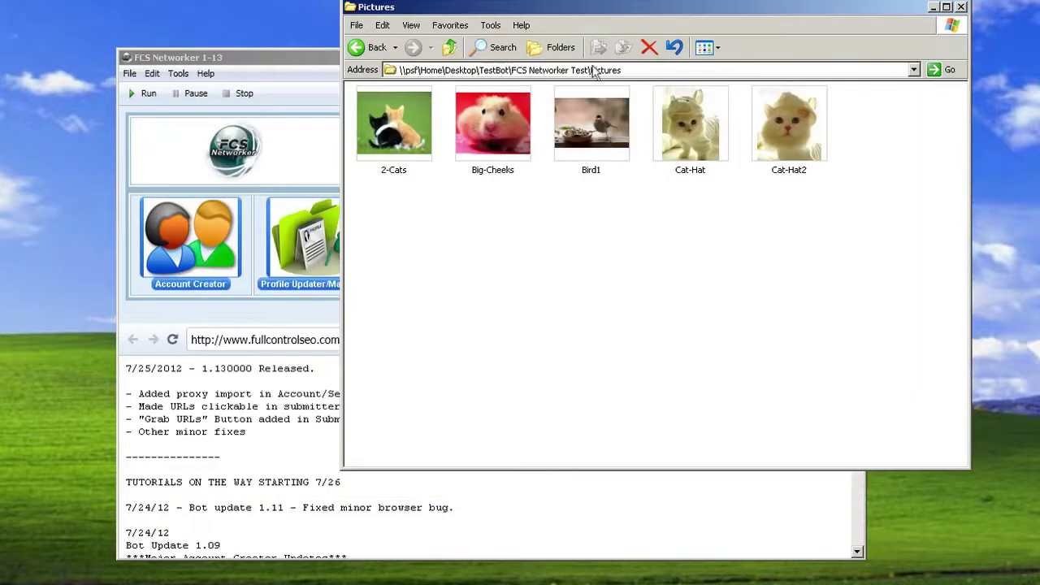
left_click_drag(548, 14, 421, 44)
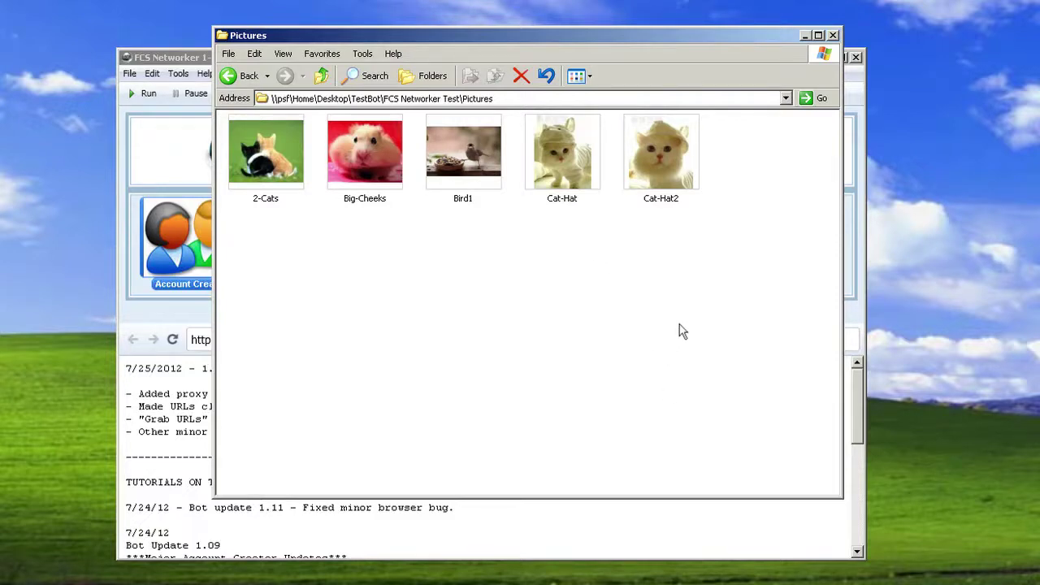
left_click_drag(679, 325, 398, 244)
left_click(241, 78)
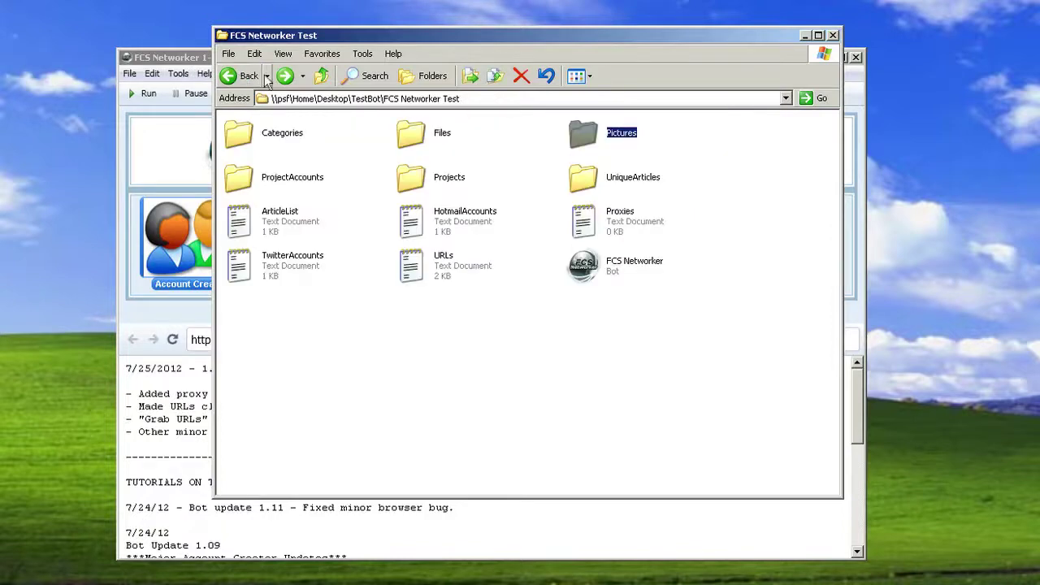
left_click(614, 183)
double_click(613, 183)
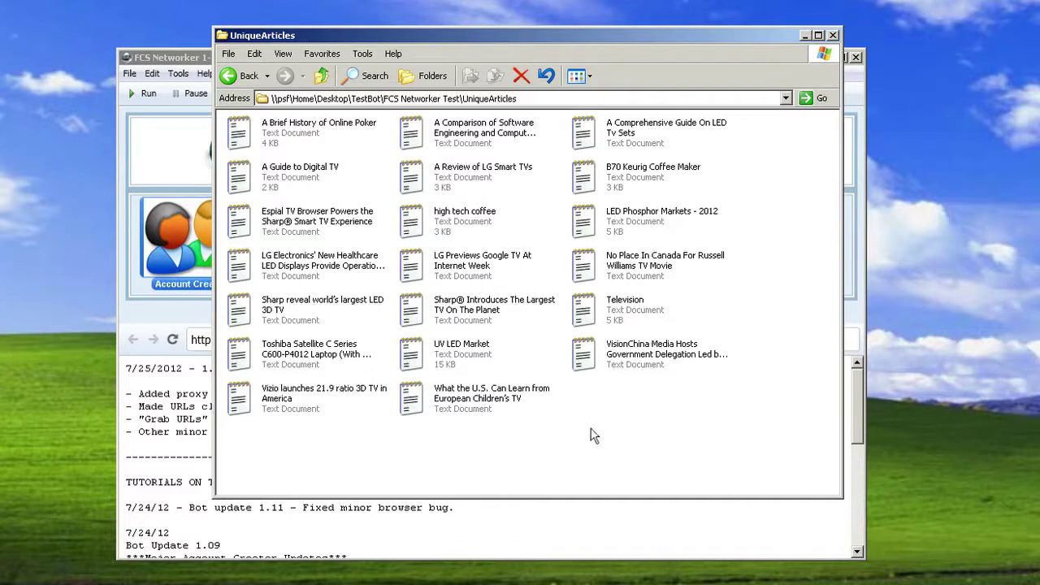
left_click(242, 77)
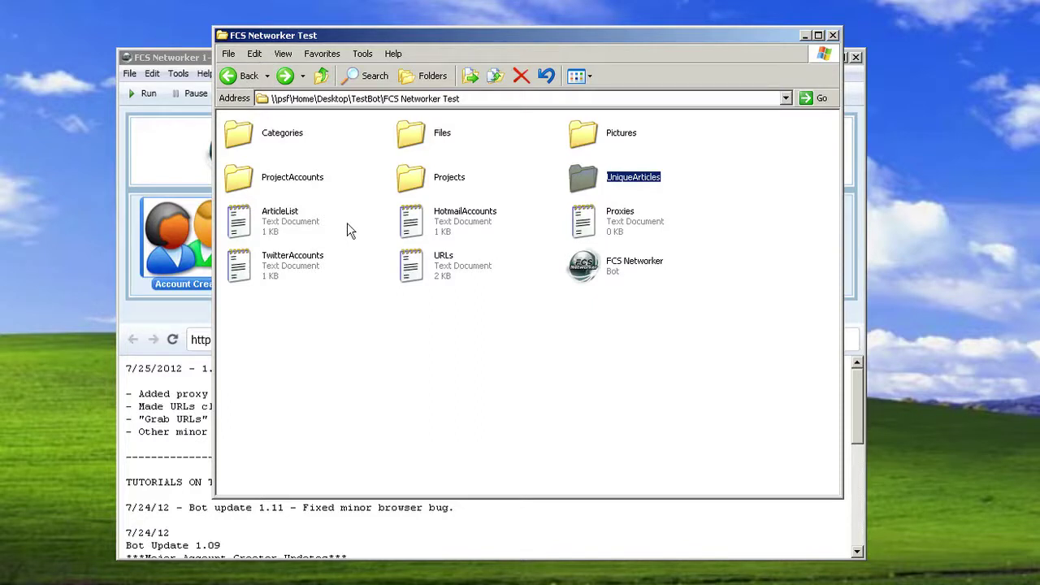
double_click(422, 189)
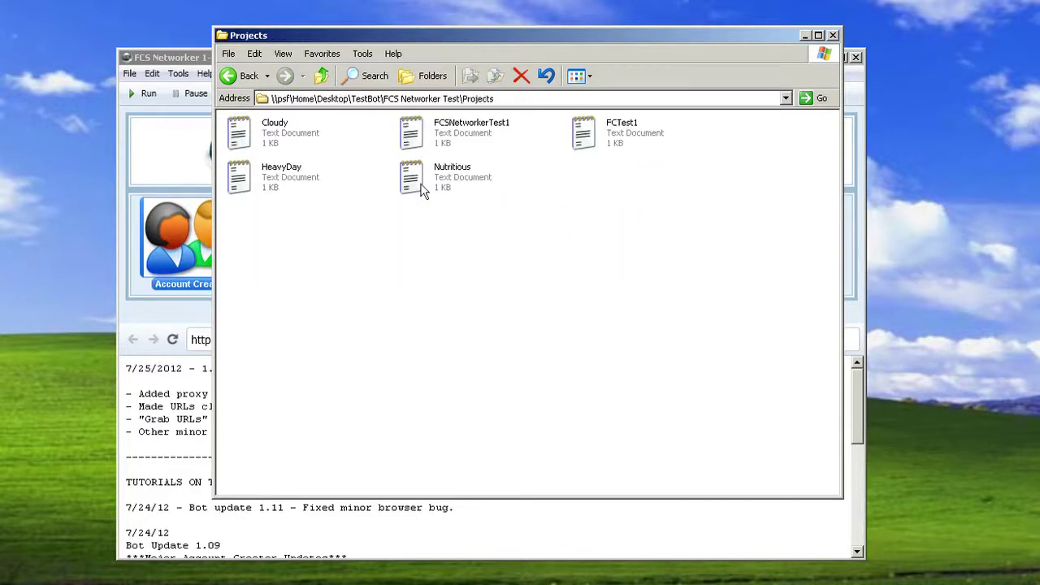
double_click(244, 140)
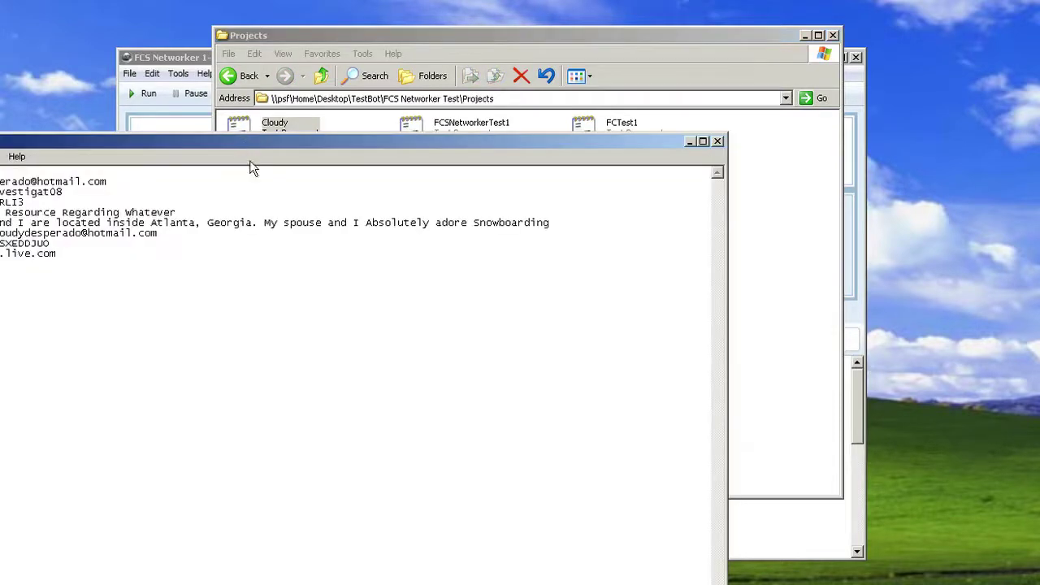
left_click(718, 143)
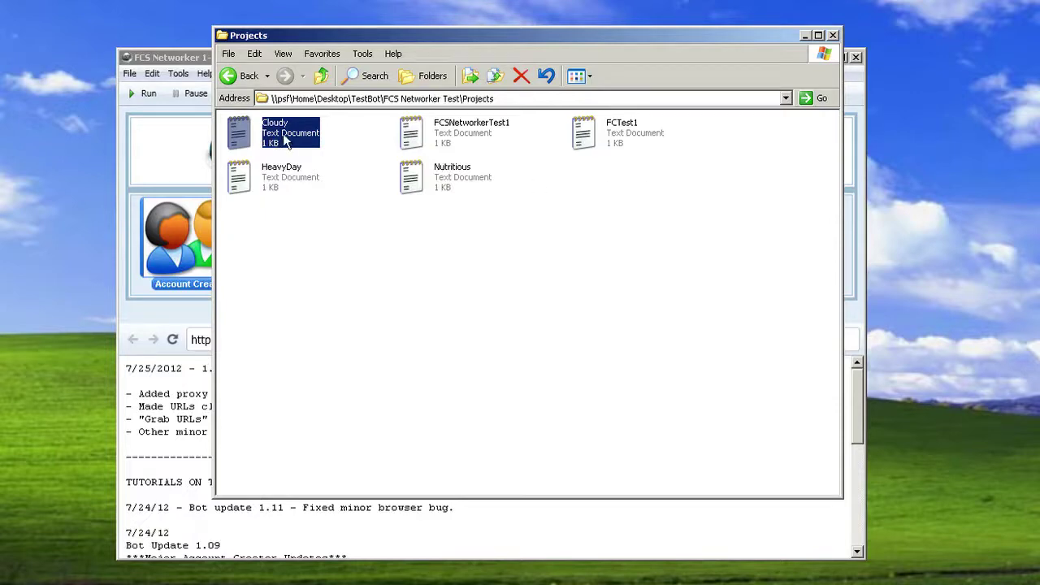
double_click(252, 139)
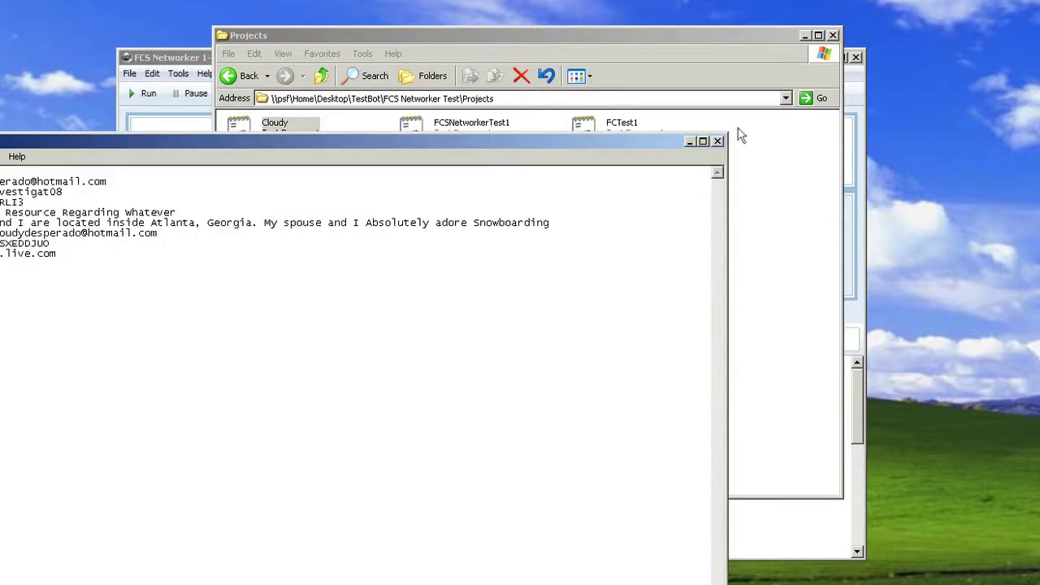
left_click(718, 142)
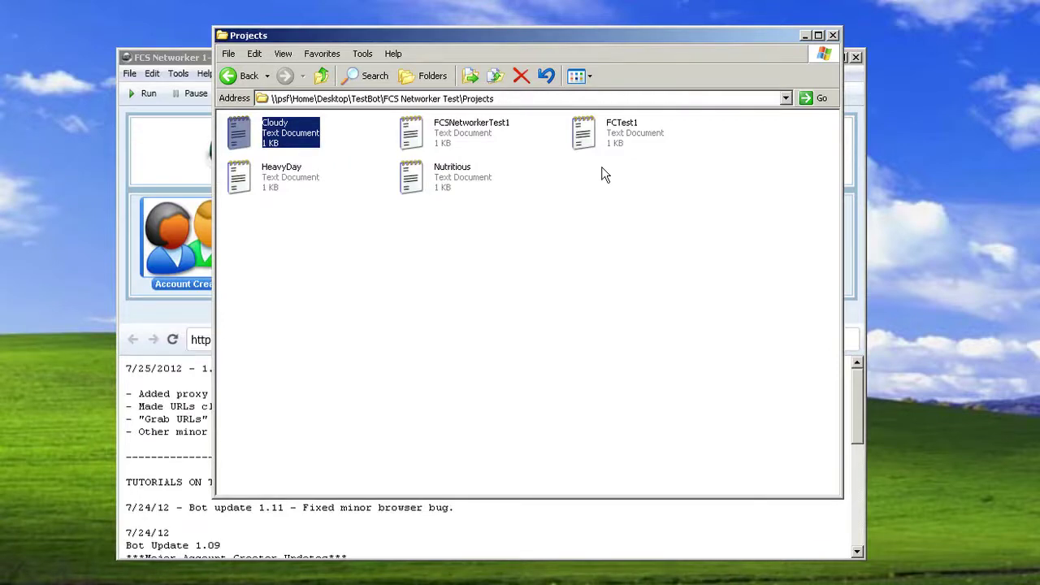
left_click(243, 76)
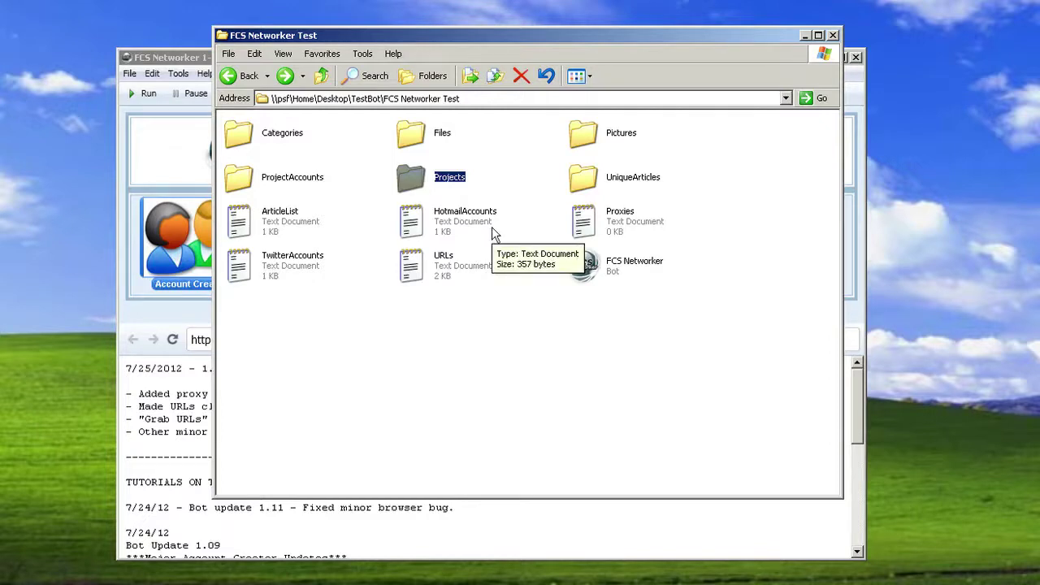
Step: Bring the FCS Networker 1-13 main window in front of the Explorer folder
left_click(715, 295)
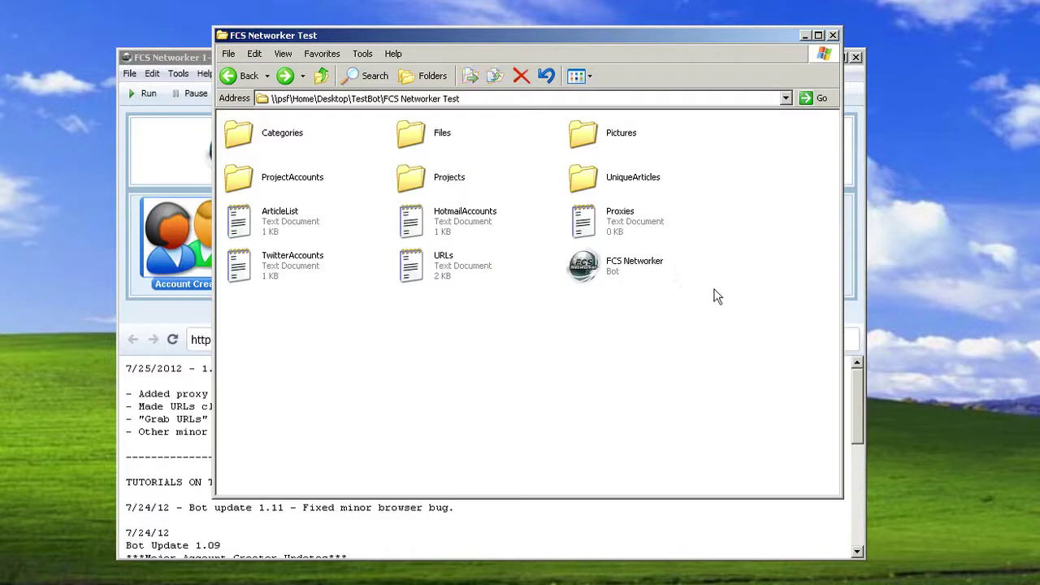
left_click(167, 161)
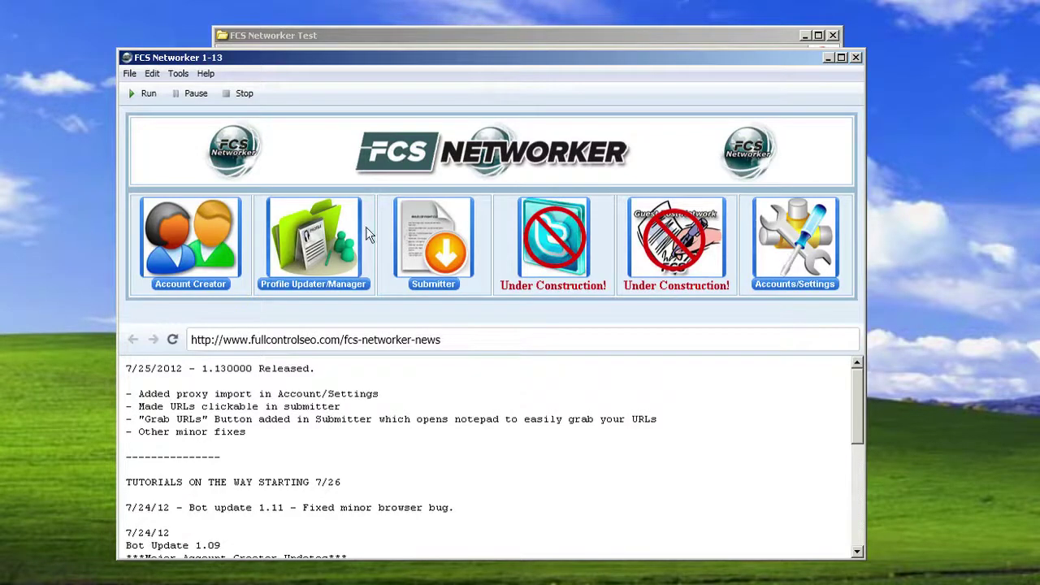
Step: Open Tools > Account/Settings and put the cursor in the Proxies text box
left_click(185, 74)
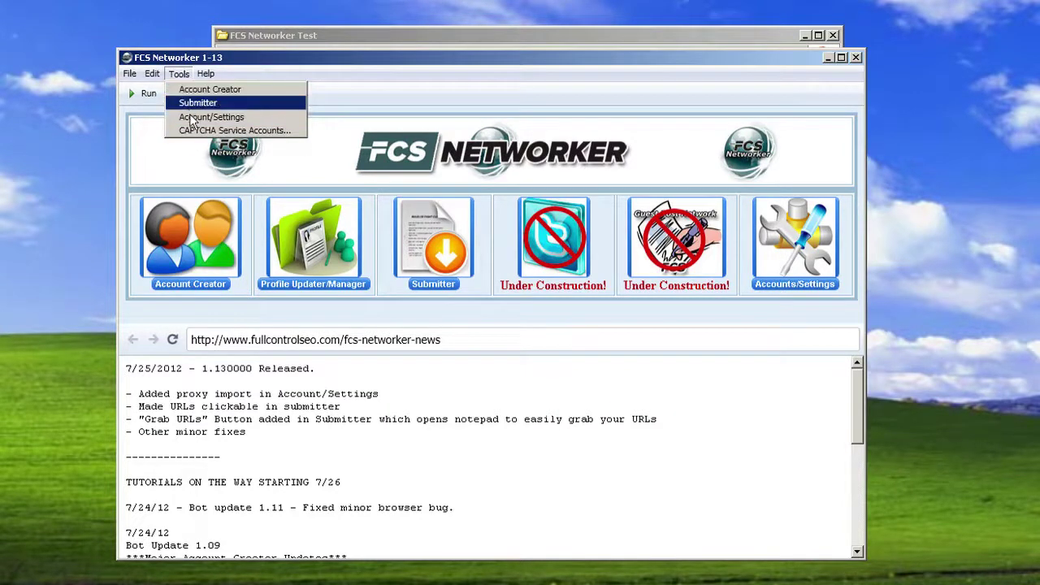
left_click(214, 88)
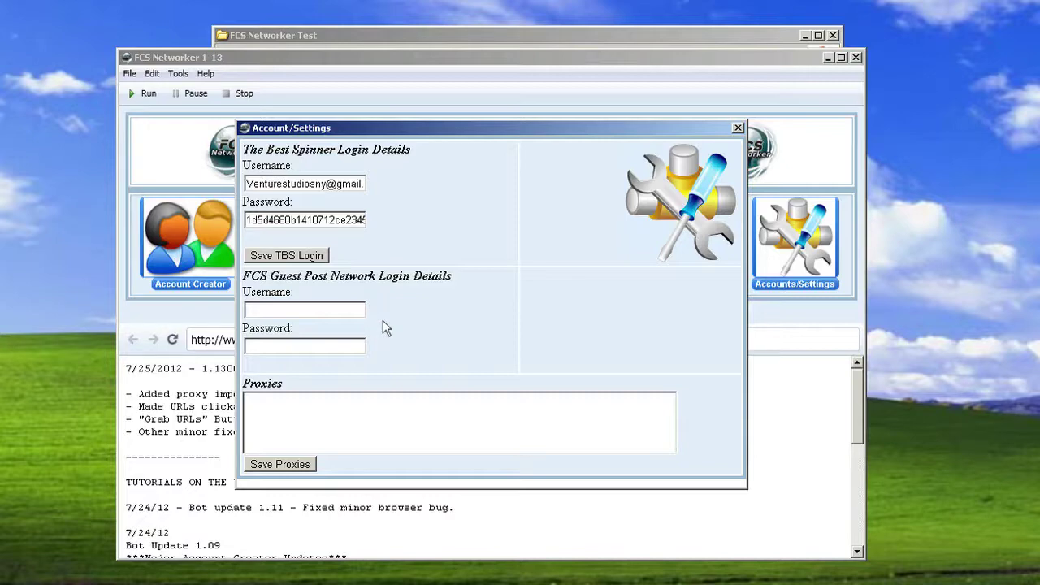
left_click(362, 413)
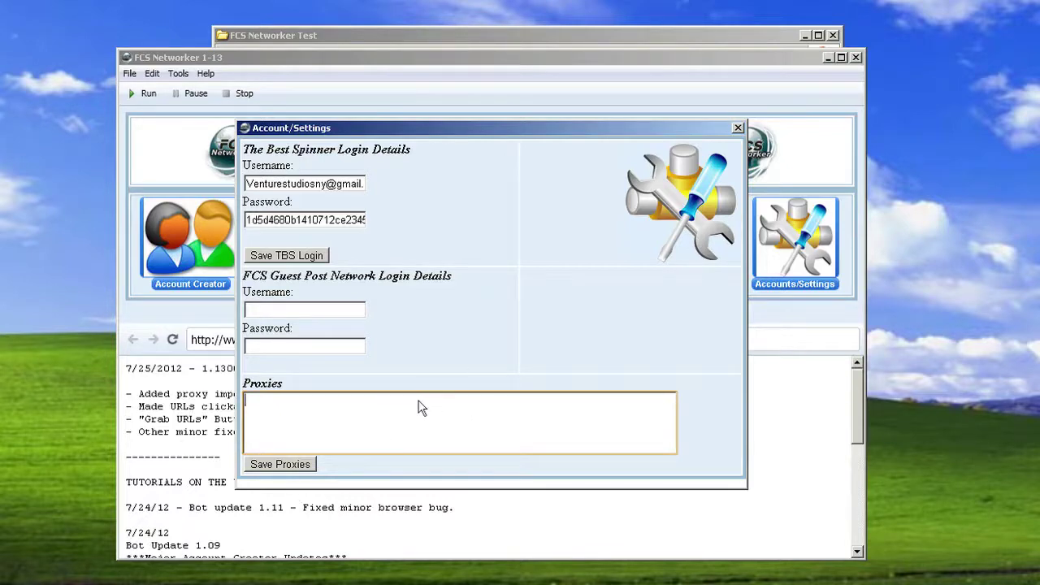
Step: Close Account/Settings and open Tools > CAPTCHA Service Accounts
left_click(738, 127)
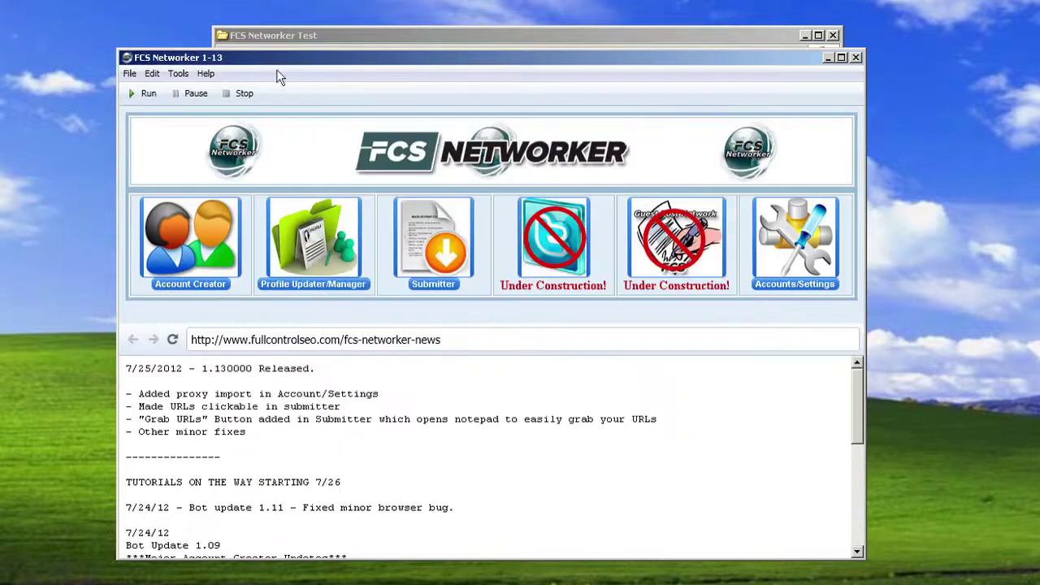
left_click(179, 74)
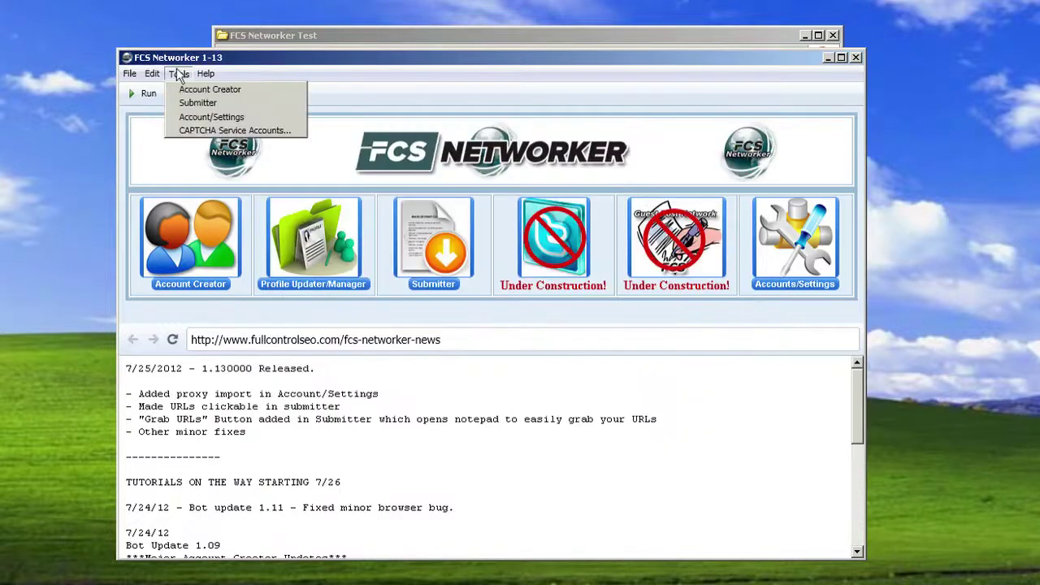
left_click(241, 131)
Step: Look through the Add... list of CAPTCHA services, then close the empty accounts dialog
left_click(548, 400)
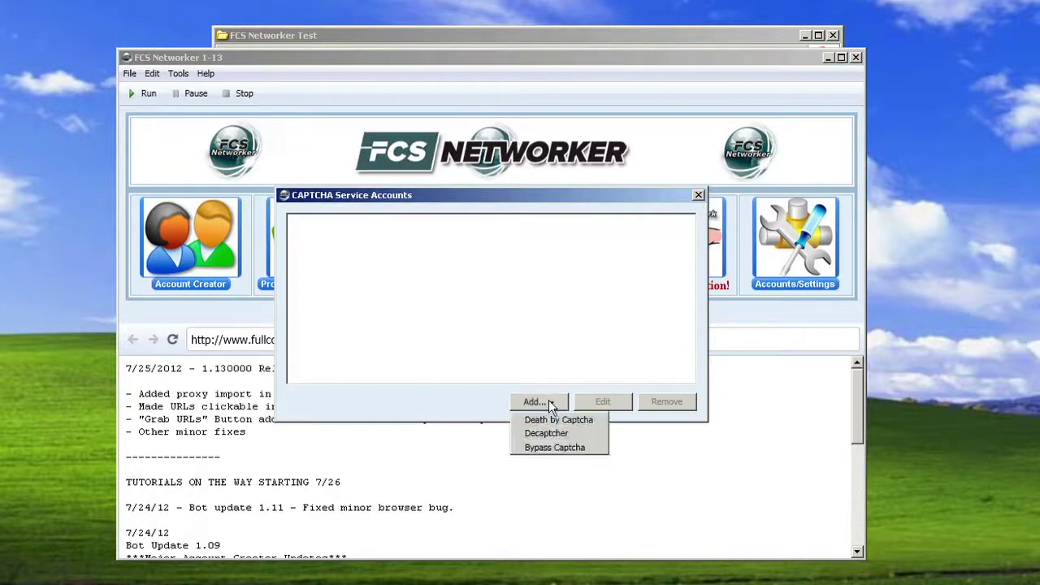
left_click(577, 449)
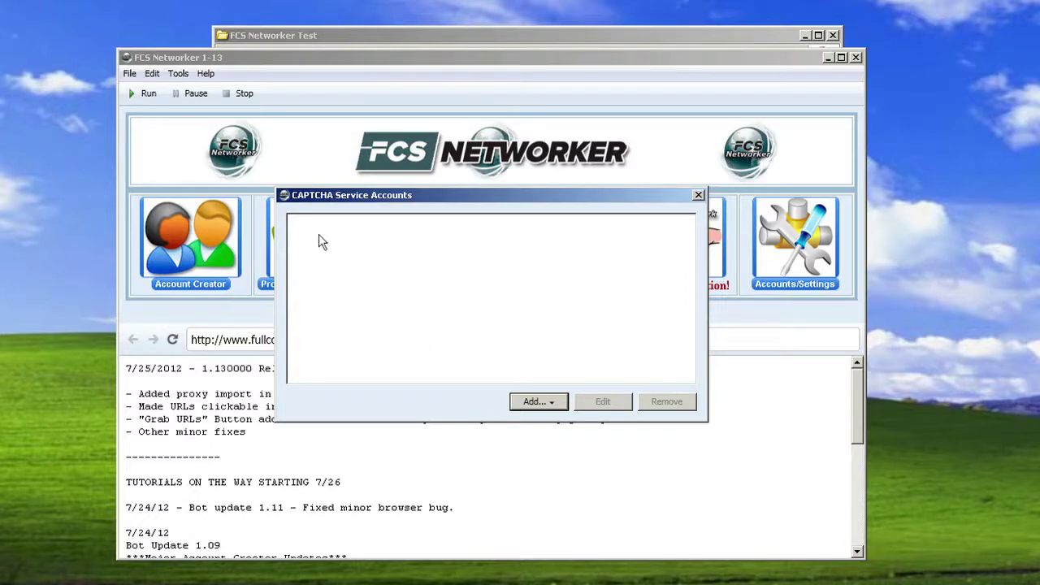
left_click(698, 197)
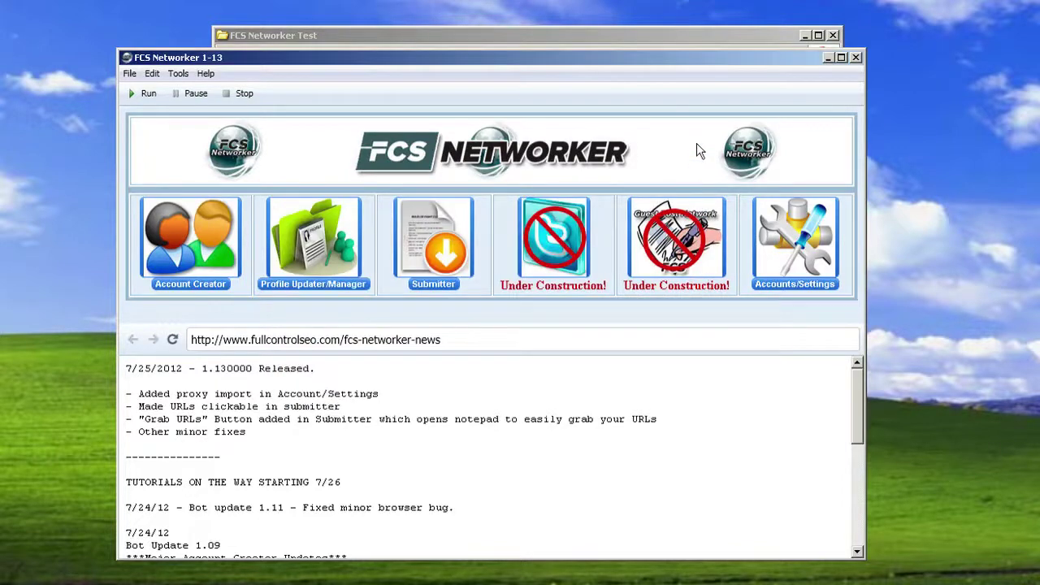